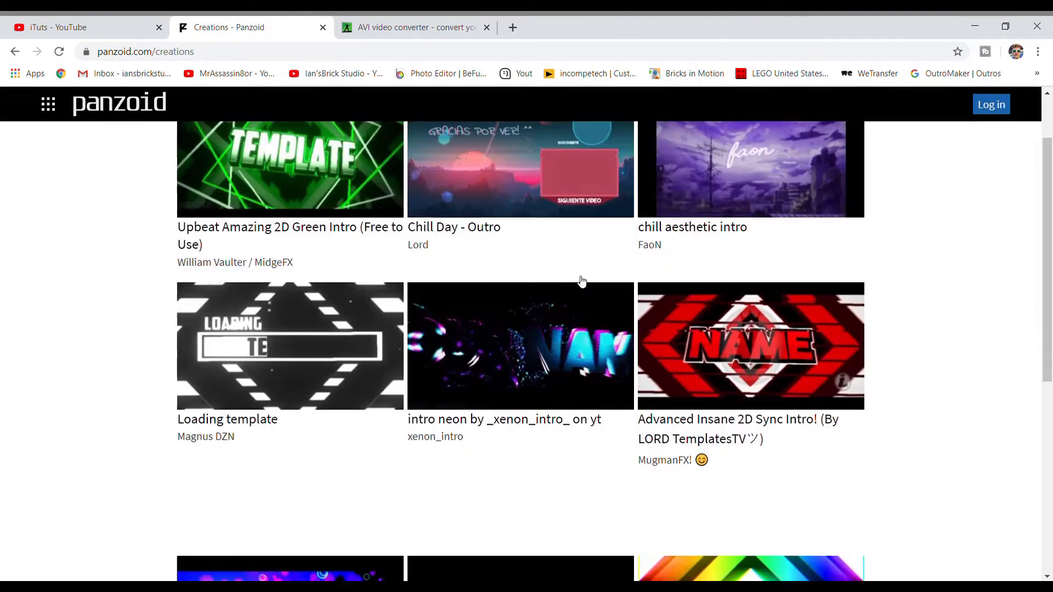
- Browse the trending creations to examine the available intro and outro templates
scroll(507, 307, "up", 9)
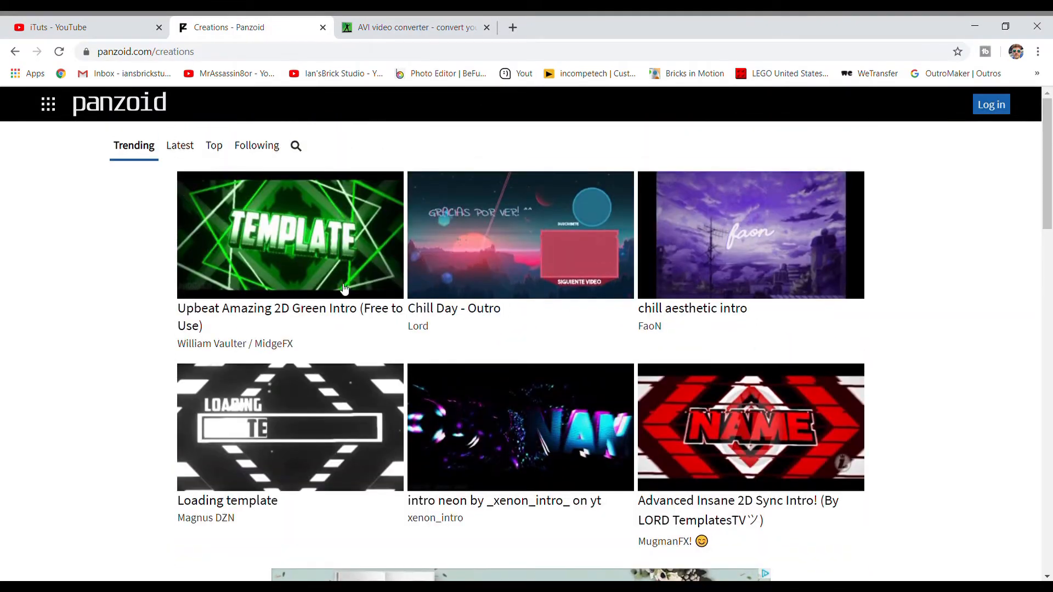
scroll(536, 301, "down", 20)
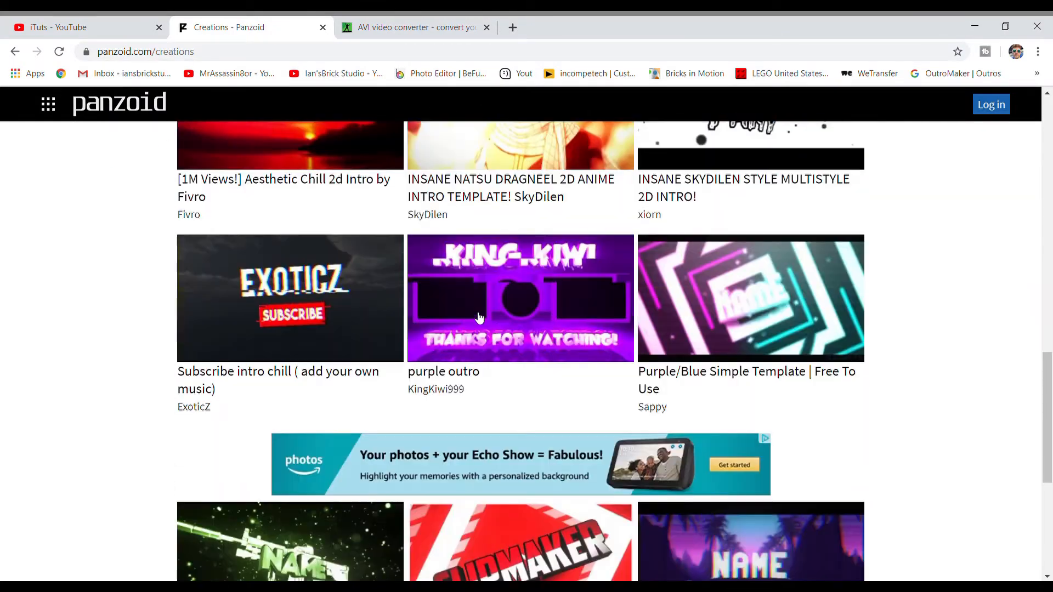
scroll(482, 306, "down", 12)
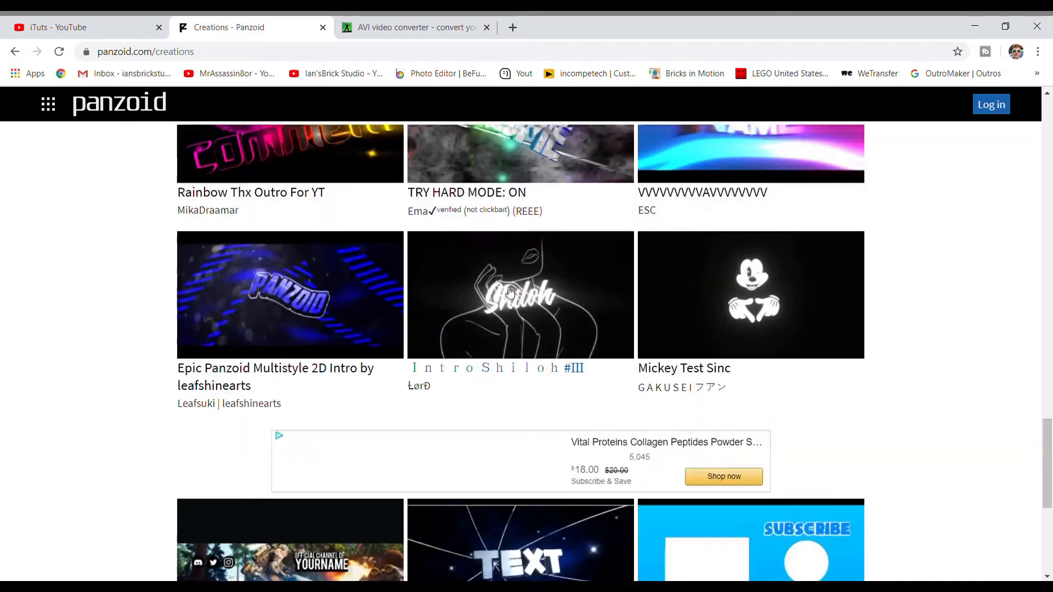
scroll(509, 287, "up", 11)
scroll(510, 285, "up", 20)
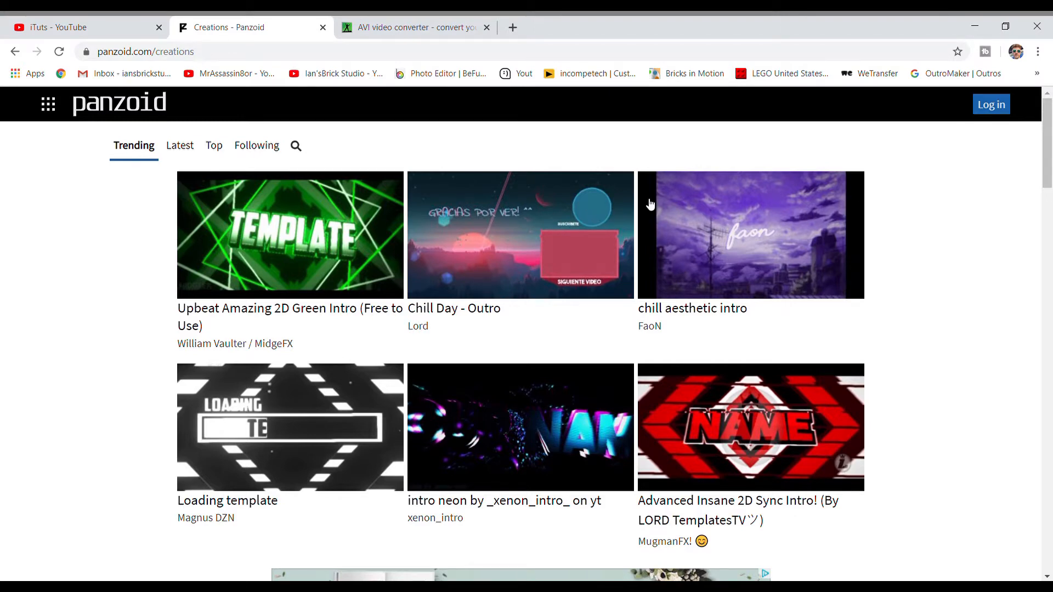
scroll(747, 320, "down", 1)
scroll(747, 320, "down", 2)
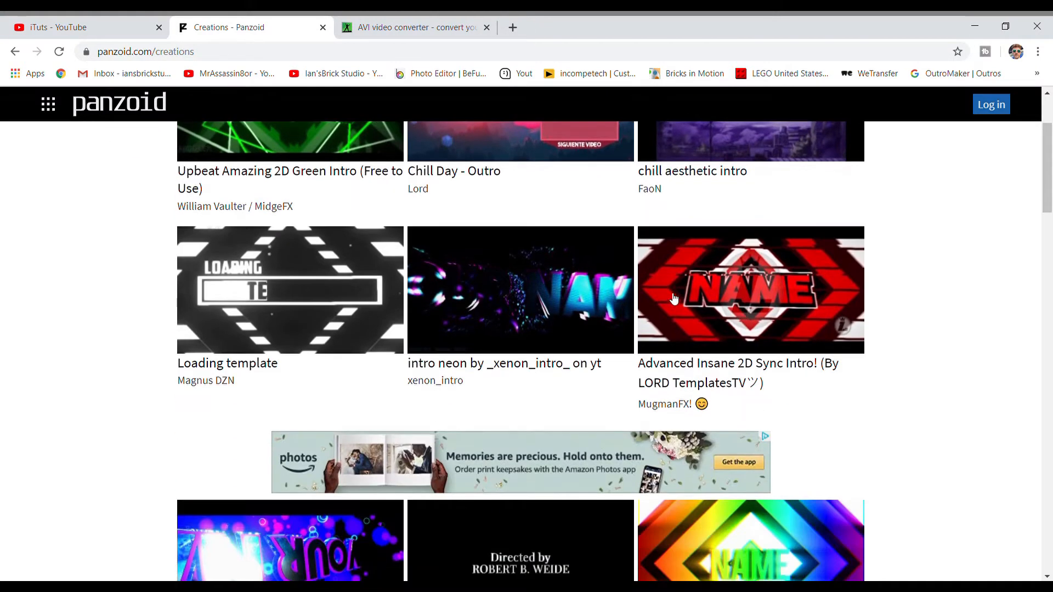
scroll(674, 298, "up", 3)
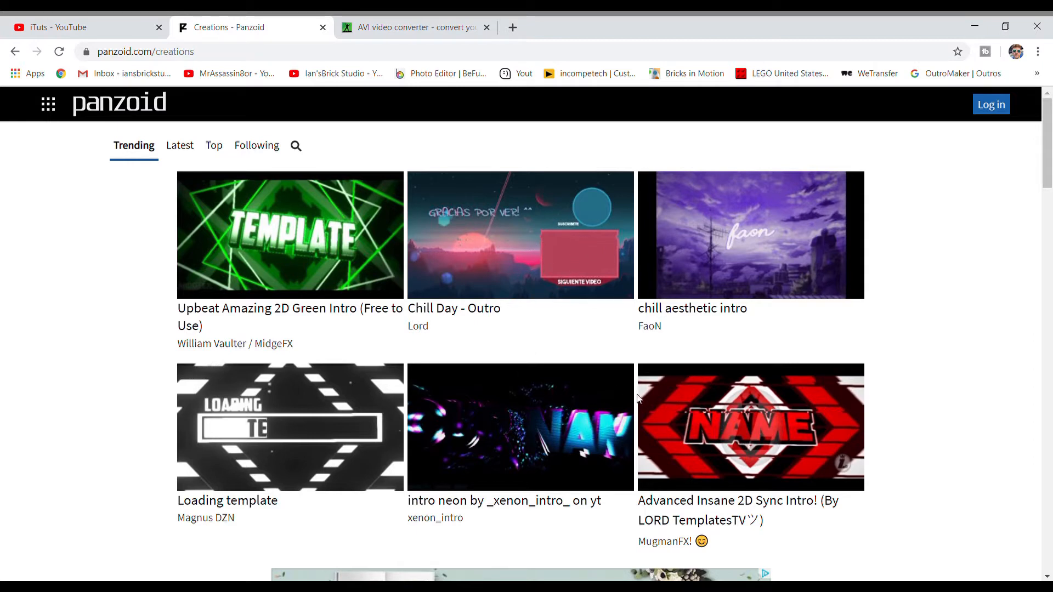
scroll(518, 324, "down", 15)
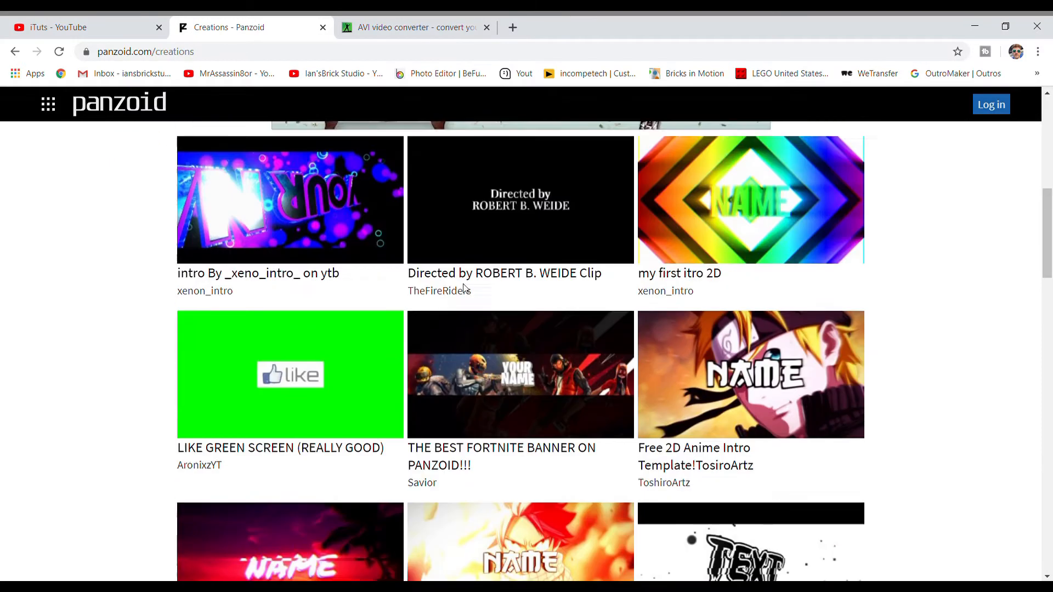
scroll(209, 119, "up", 7)
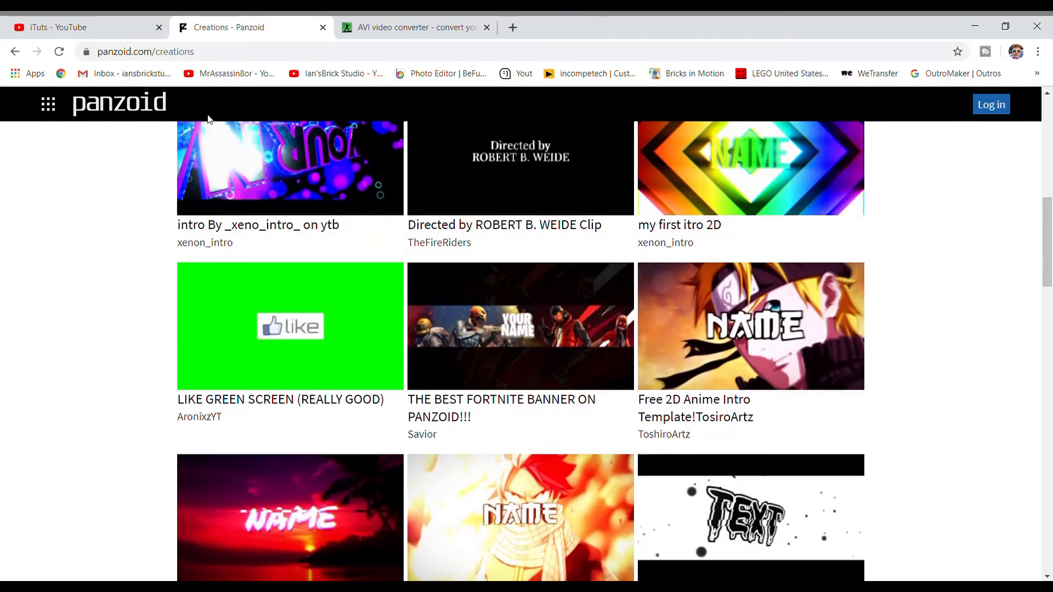
- Return to the Panzoid home page and open the "Epic Blue and Pink intro" creation
left_click(15, 52)
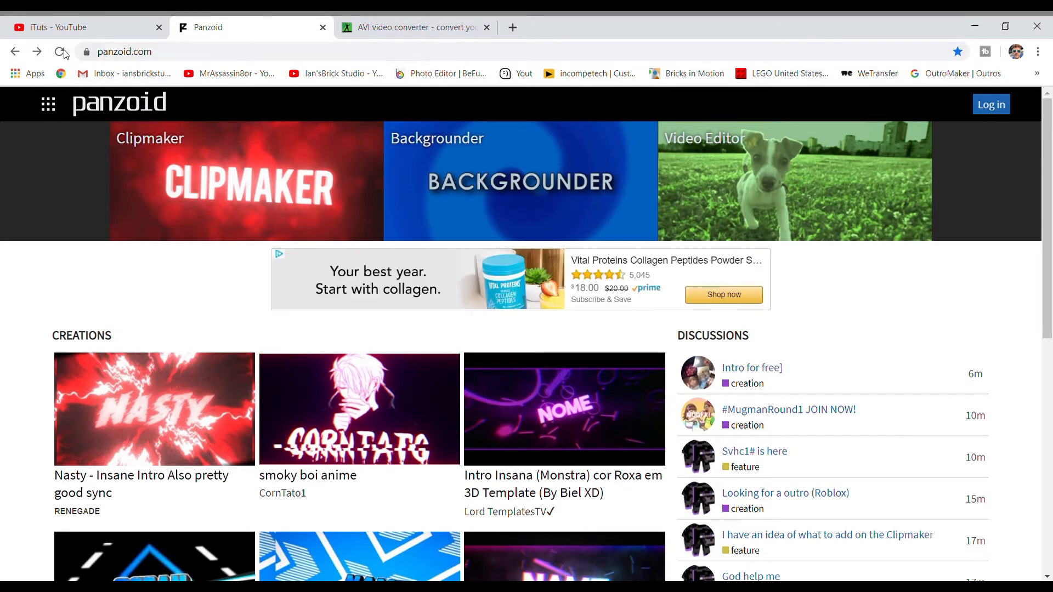
scroll(324, 277, "down", 3)
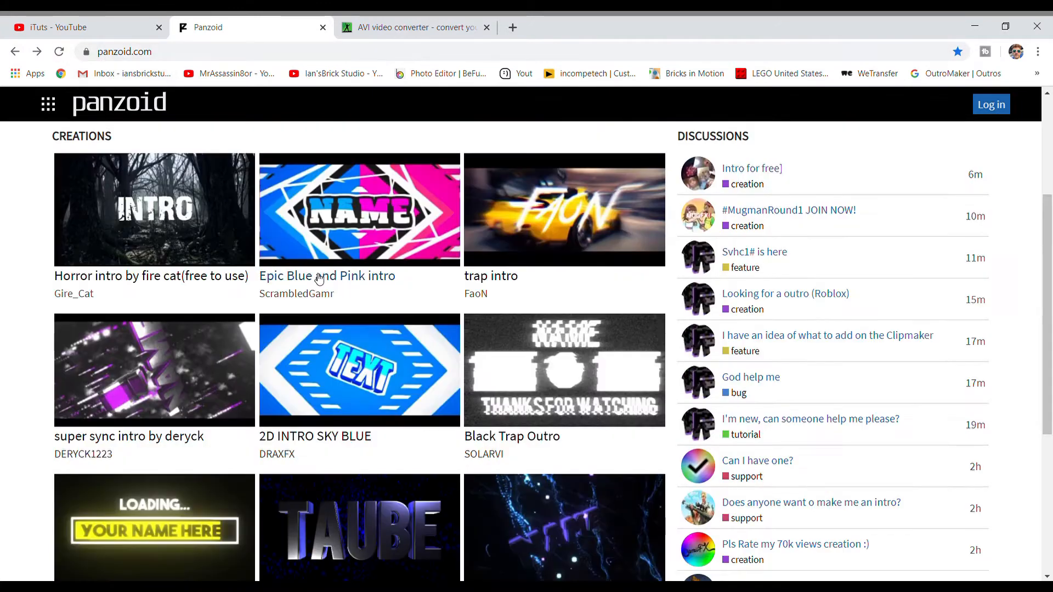
left_click(359, 214)
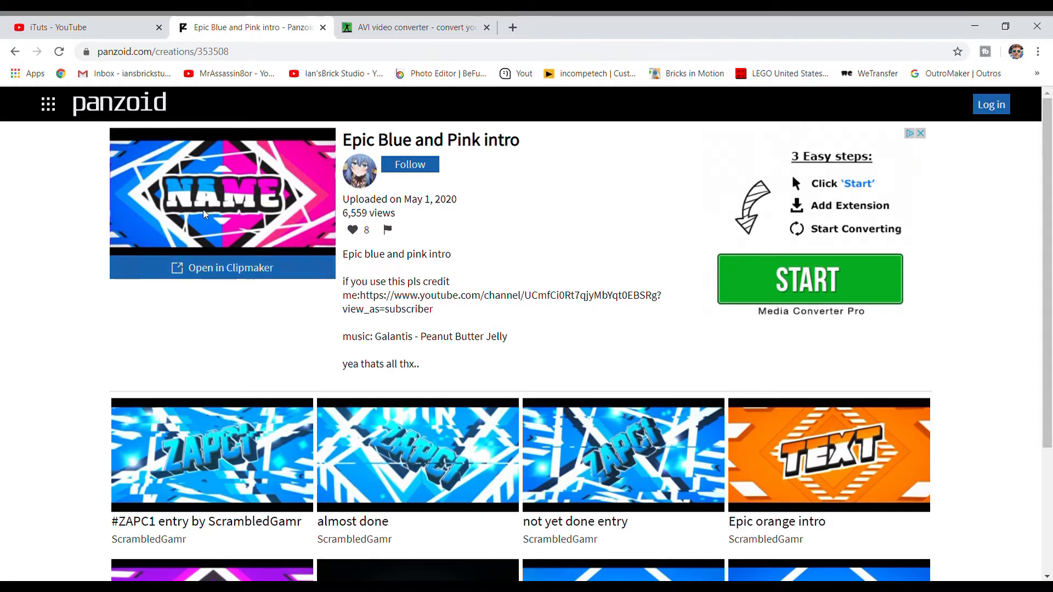
- Look over the template's creation page and open the template in Clipmaker
scroll(413, 361, "down", 3)
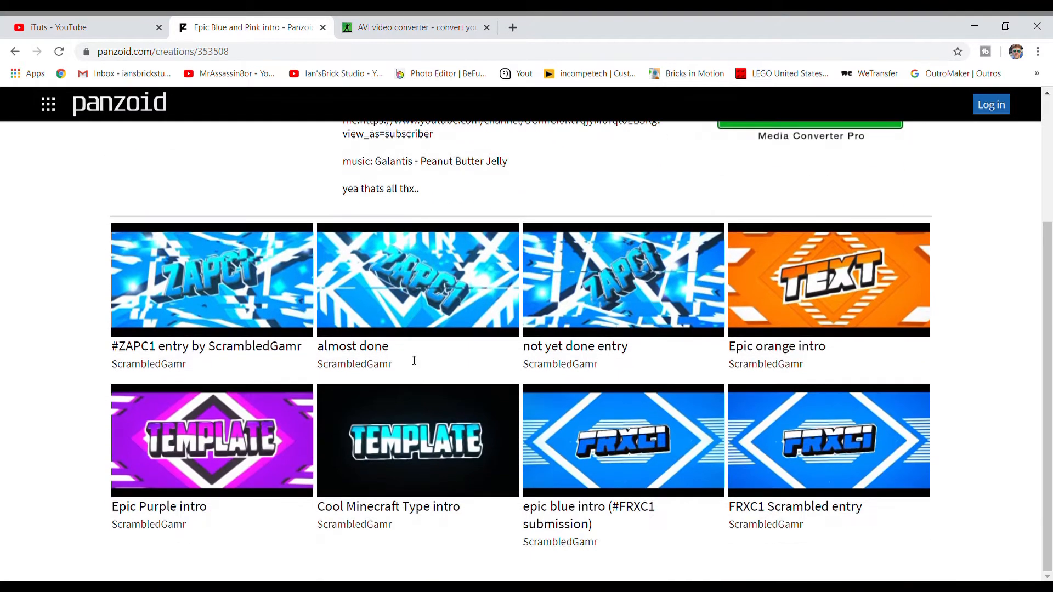
scroll(412, 360, "up", 3)
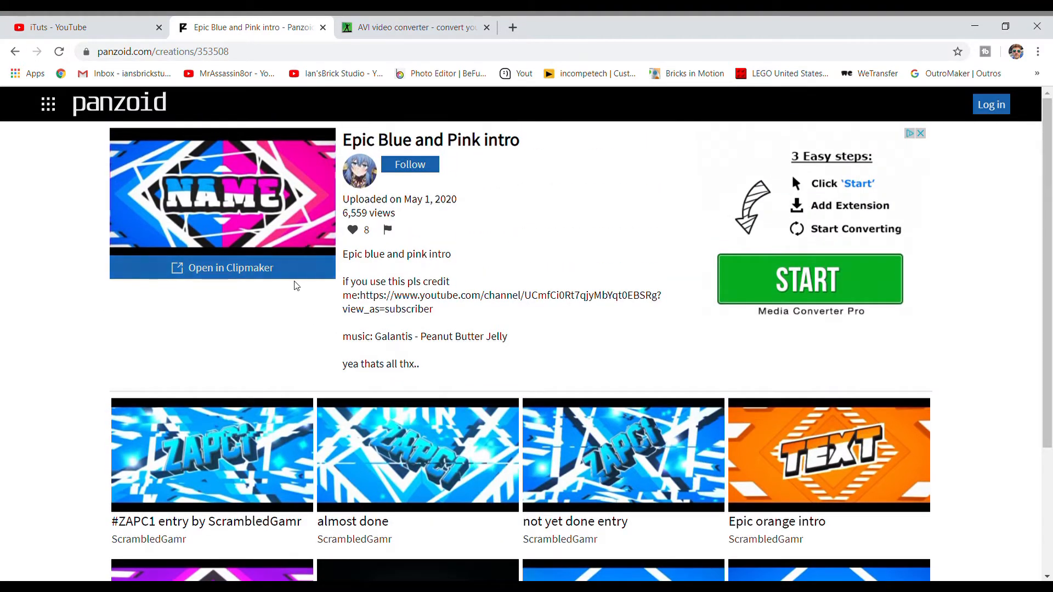
left_click(250, 269)
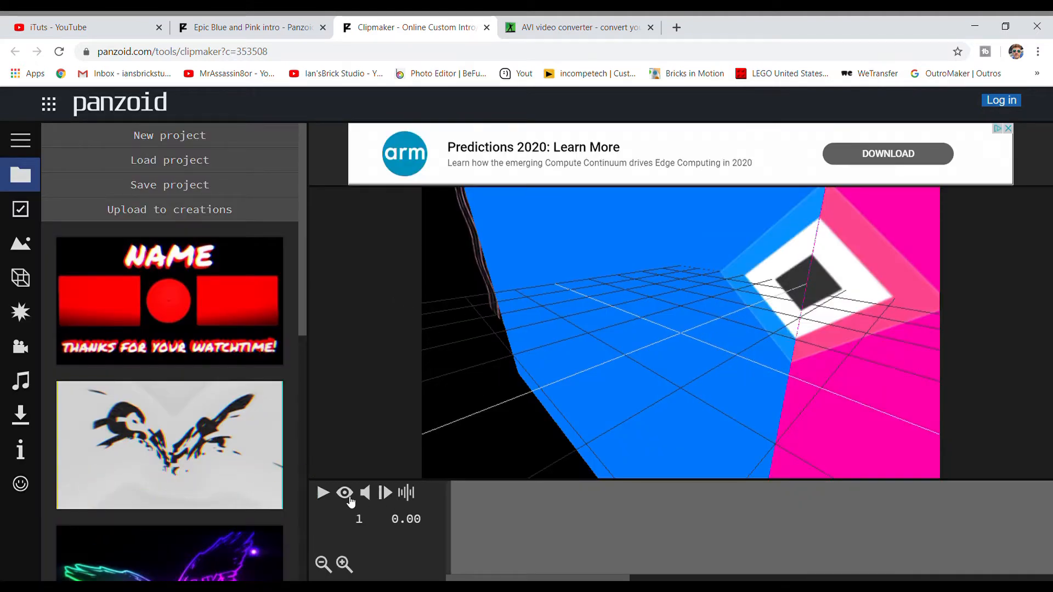
- Switch the preview to the camera view, play the intro through and pause it
left_click(345, 493)
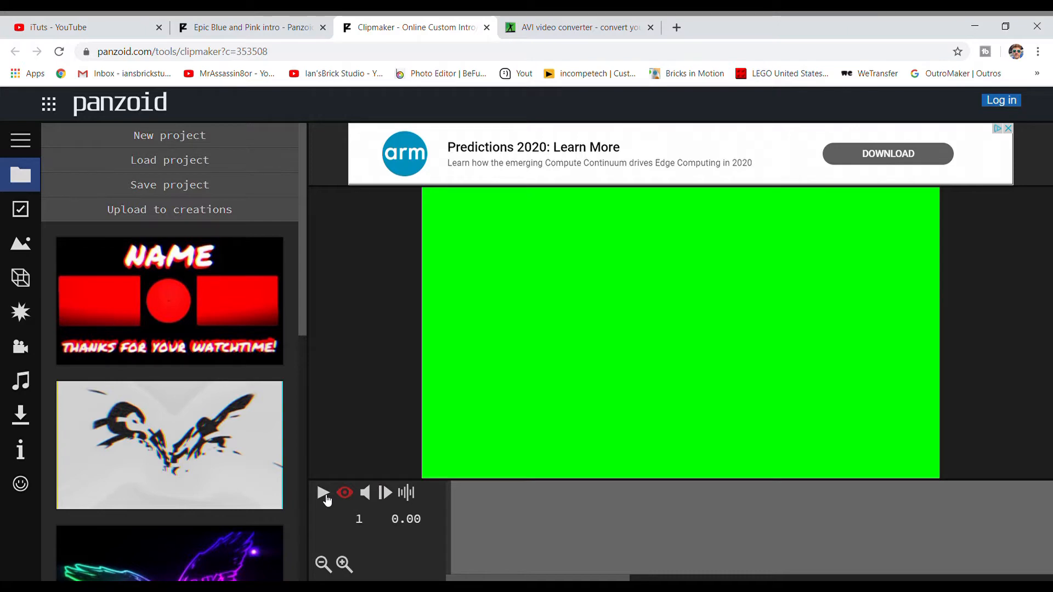
left_click(323, 493)
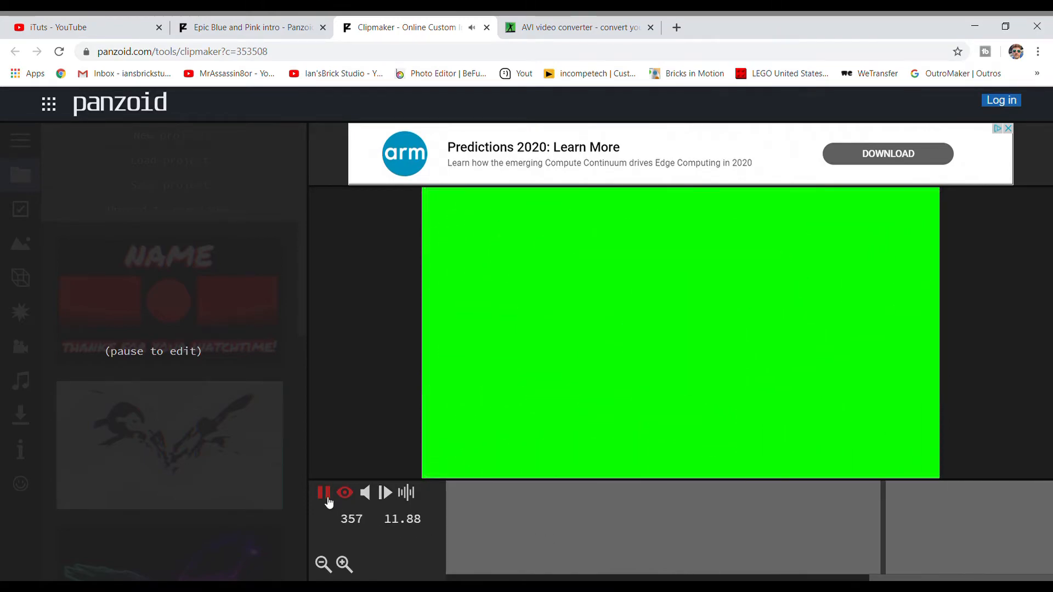
left_click(324, 493)
- Scrub back through the timeline and place the playhead at frame 98 (3.23 s)
left_click_drag(845, 528, 505, 546)
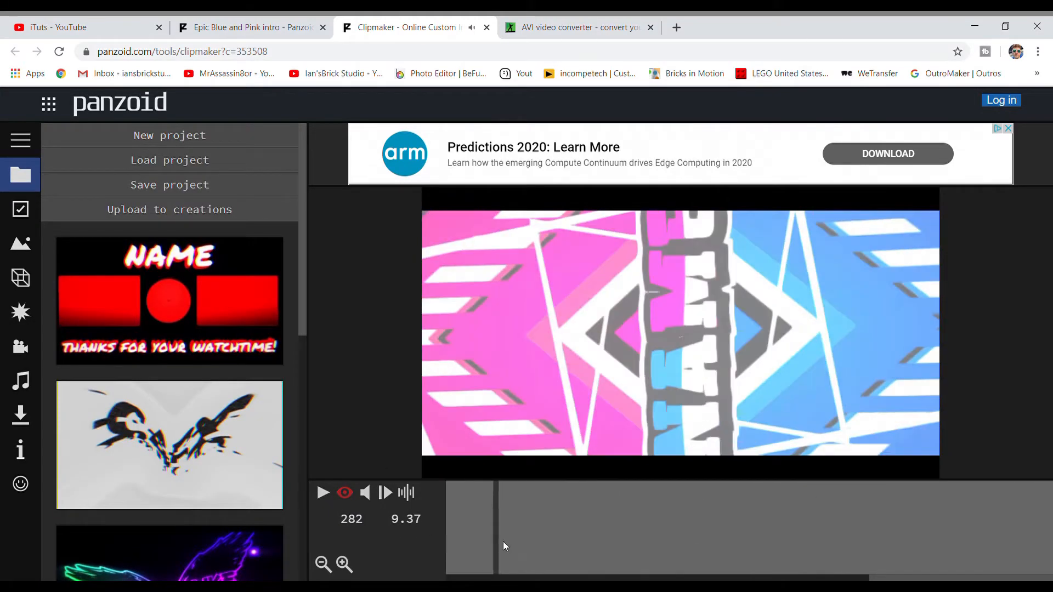
left_click_drag(878, 578, 480, 578)
left_click(476, 540)
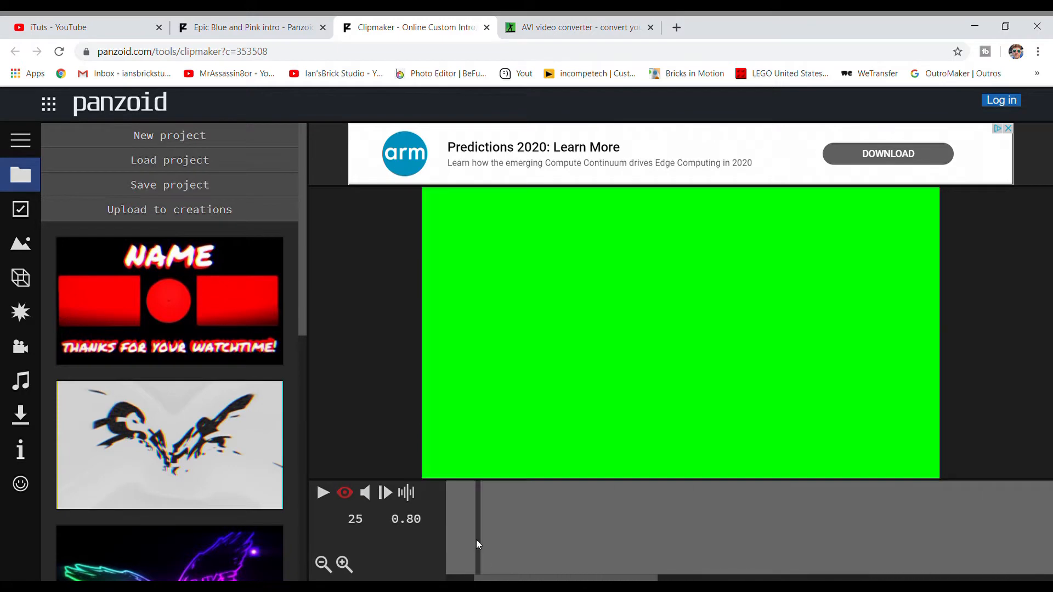
left_click_drag(478, 539, 429, 540)
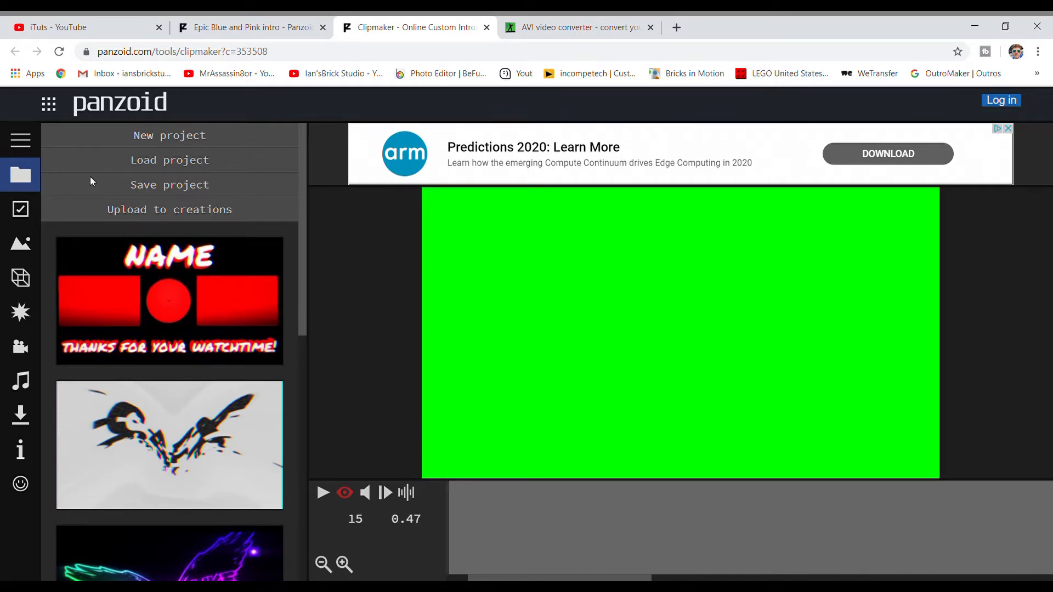
left_click_drag(529, 525, 871, 534)
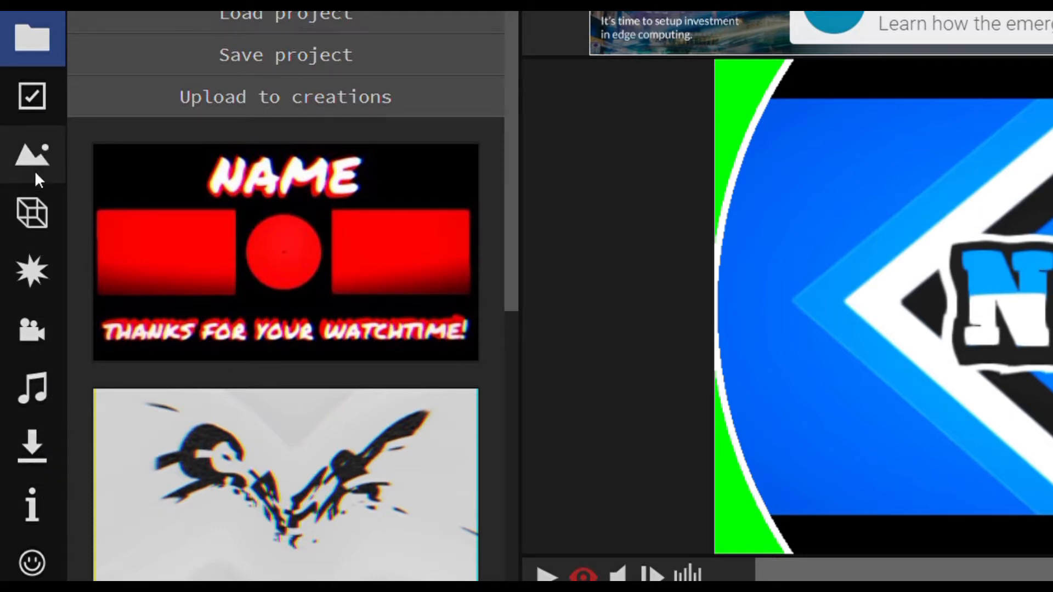
- Find the "text" group inside the "final text" group among the scene's objects and rename it iTuts
left_click(30, 214)
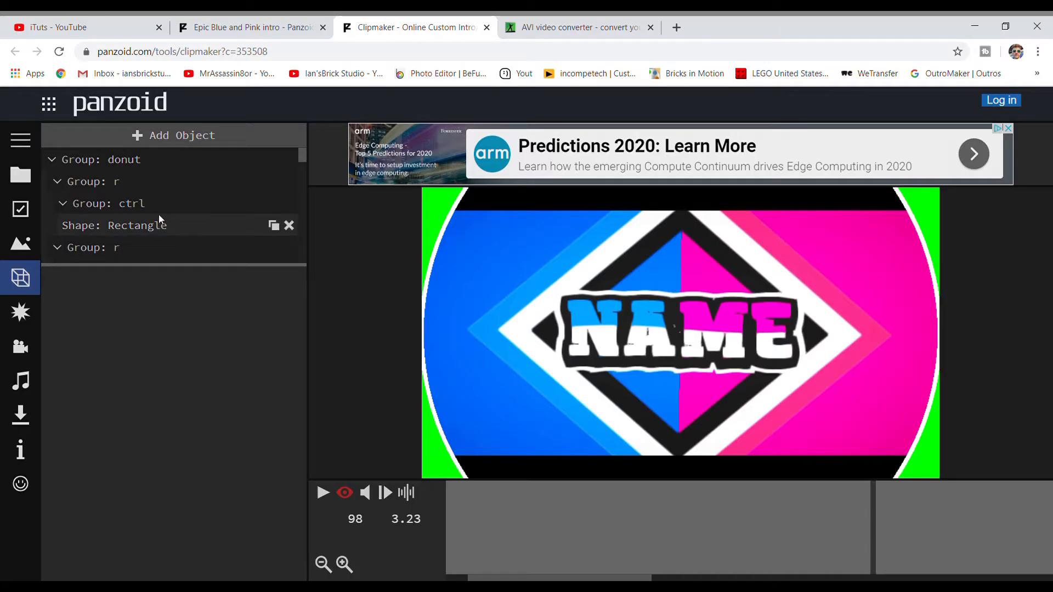
scroll(141, 193, "down", 3)
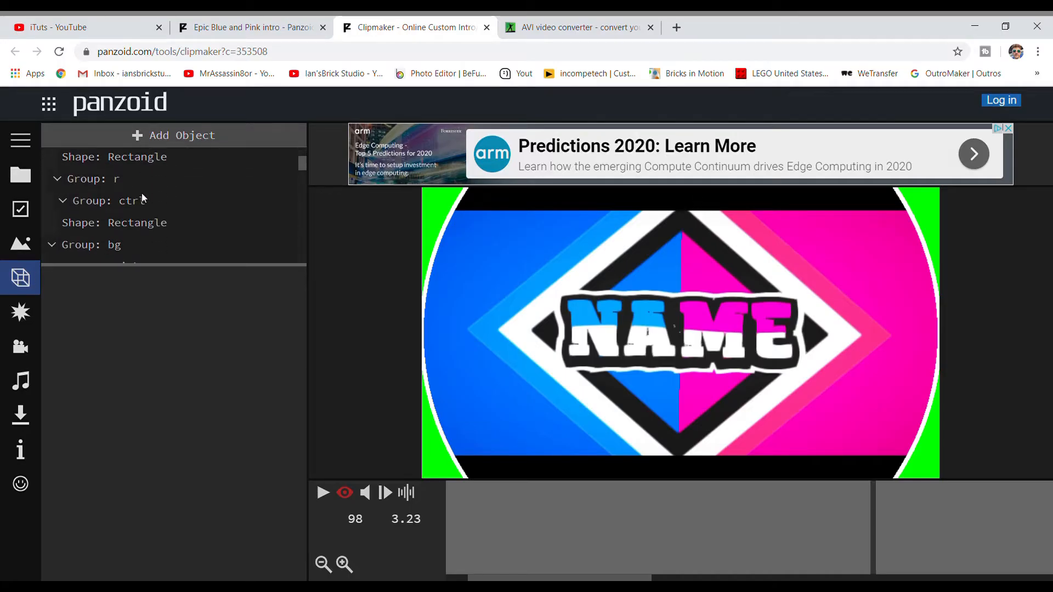
scroll(130, 195, "up", 1)
scroll(131, 197, "up", 2)
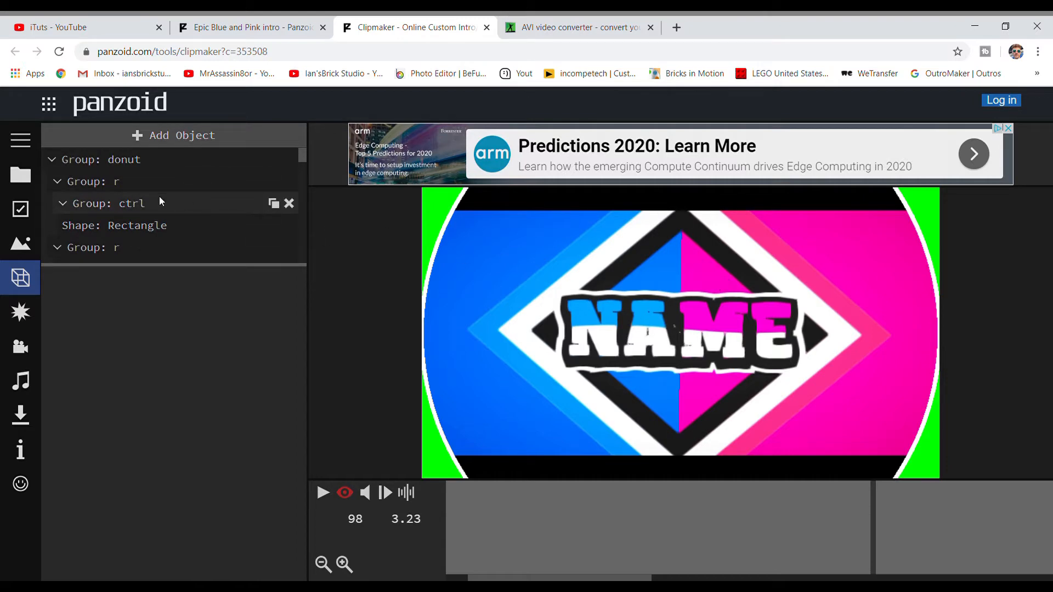
scroll(159, 195, "down", 6)
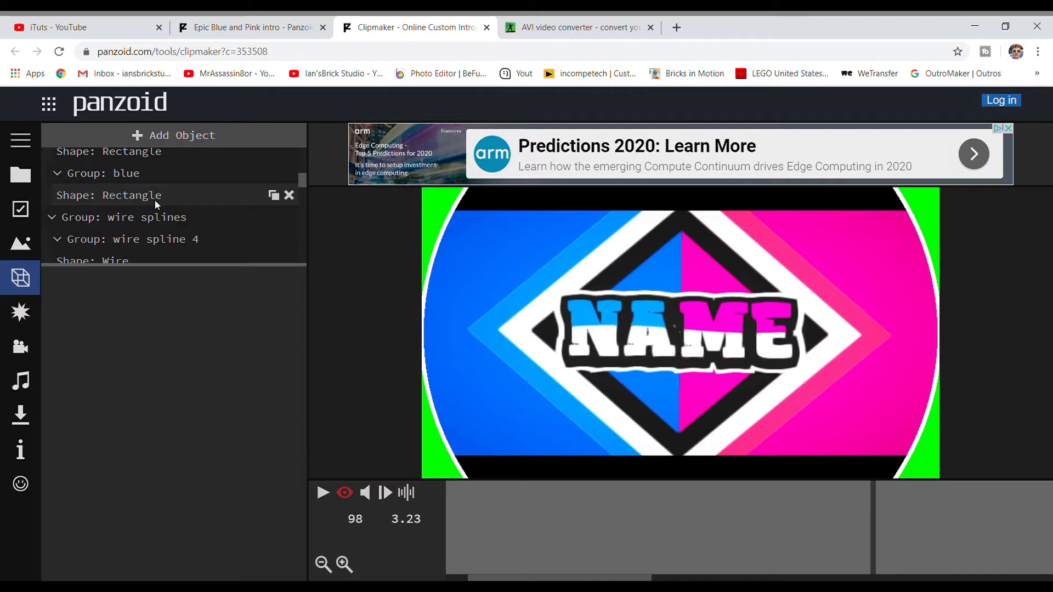
scroll(155, 199, "down", 5)
scroll(153, 207, "down", 6)
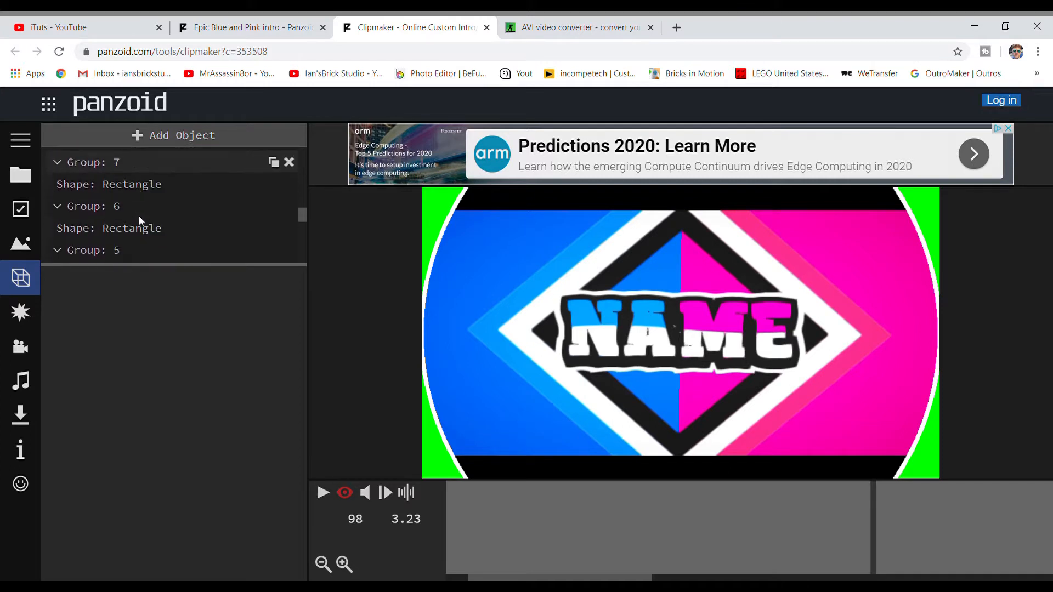
scroll(139, 221, "down", 5)
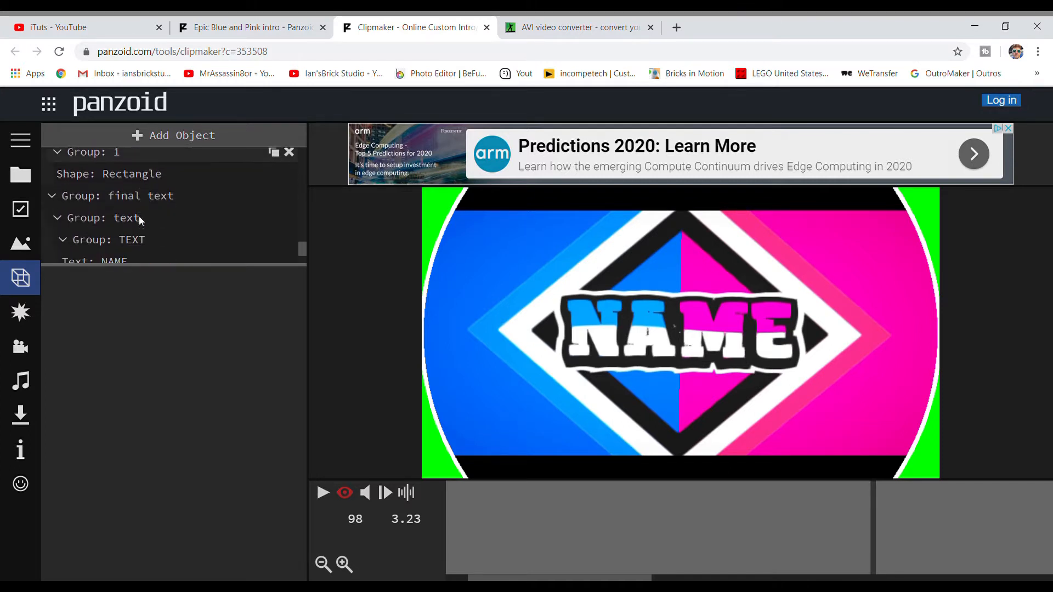
scroll(136, 218, "up", 3)
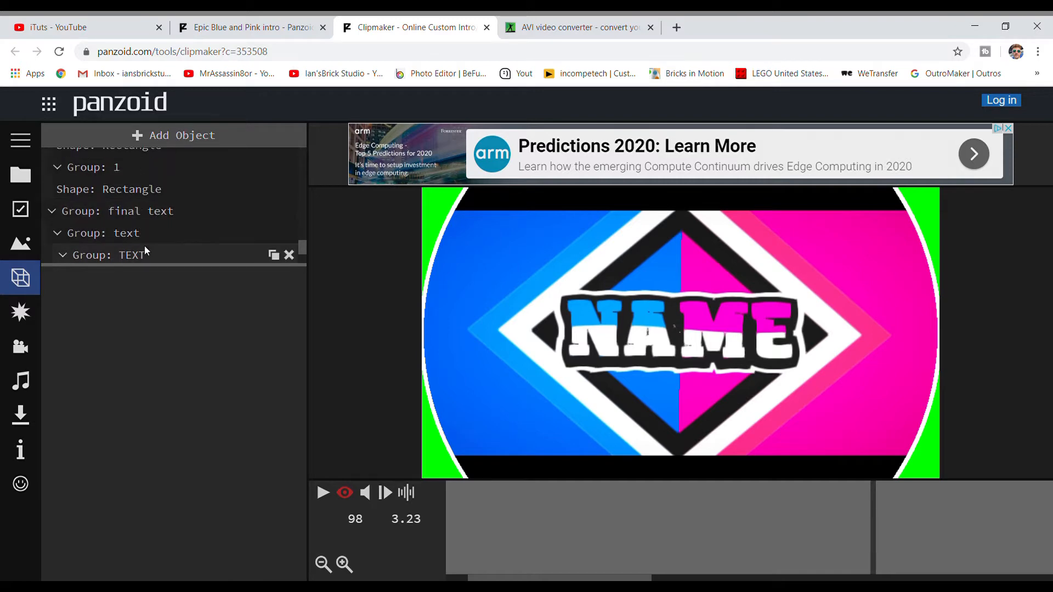
left_click(134, 241)
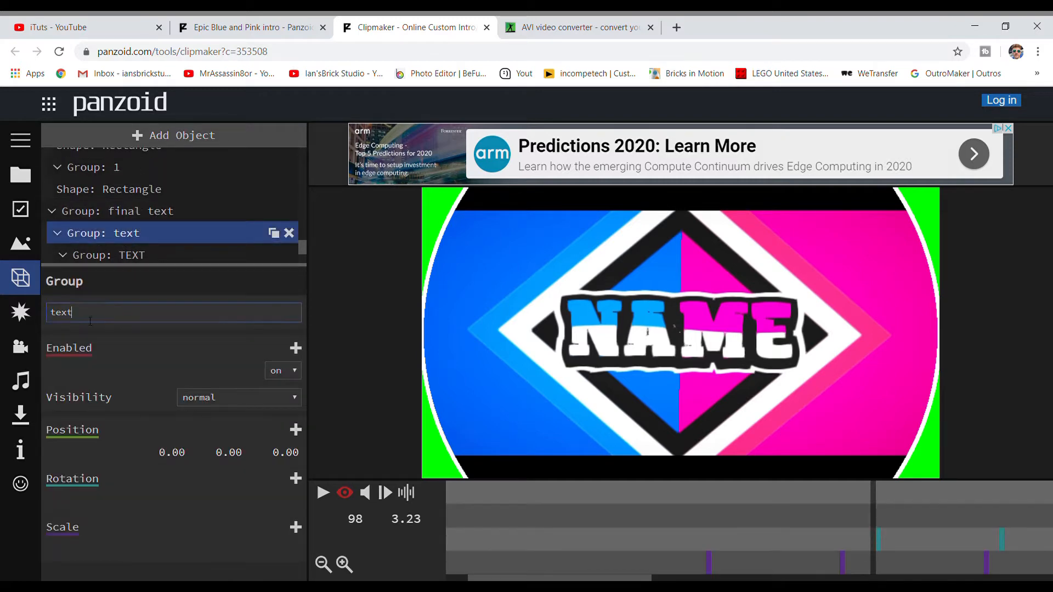
left_click_drag(91, 322, 52, 325)
key("BackSpace")
type("iTuts")
key("Return")
- Rename the nested "TEXT" group as iTuts
scroll(126, 245, "down", 1)
left_click(130, 192)
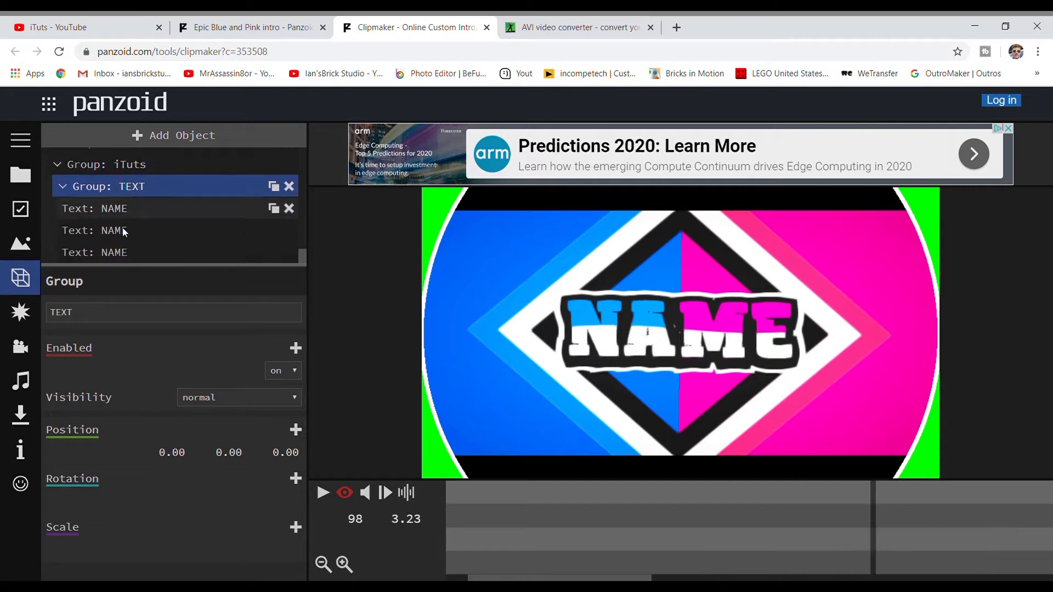
left_click_drag(117, 309, 2, 325)
key("BackSpace")
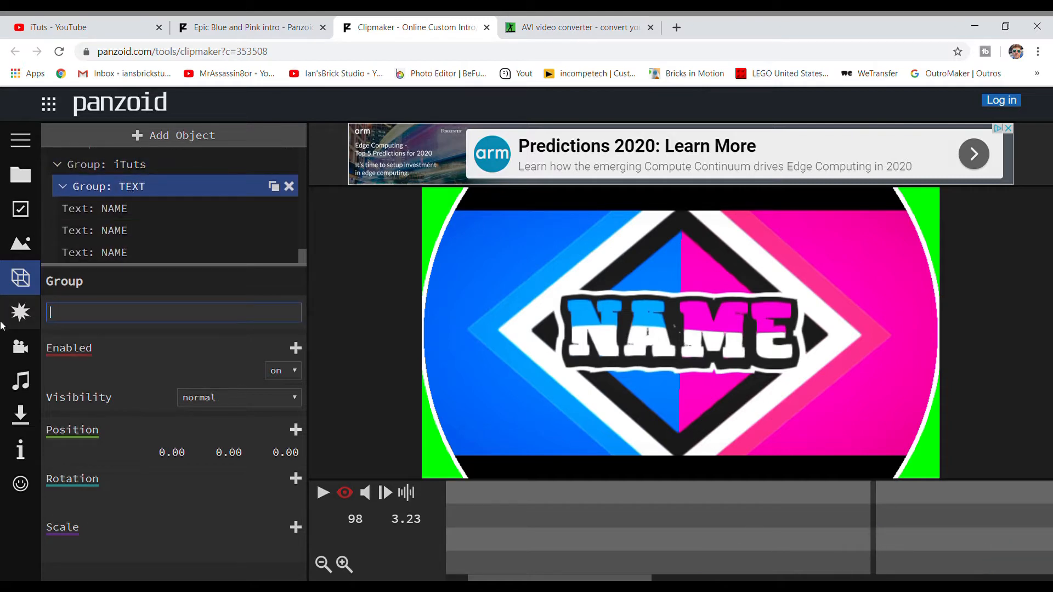
key("Return")
- Change the wording of the first NAME 3D text object in the nested group to iTuts
left_click(105, 209)
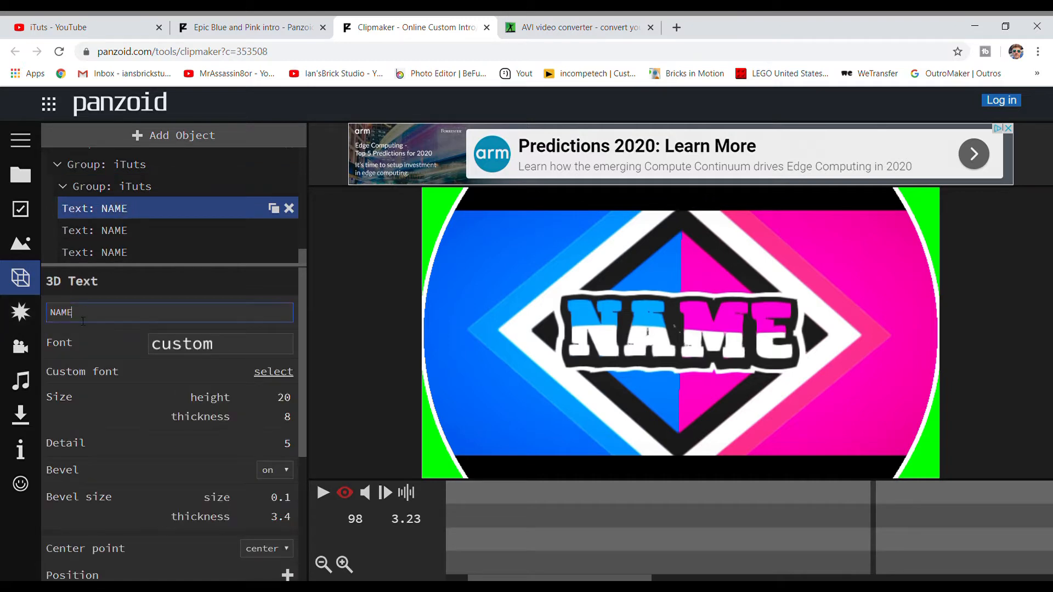
left_click_drag(83, 314, 22, 324)
key("BackSpace")
type("i")
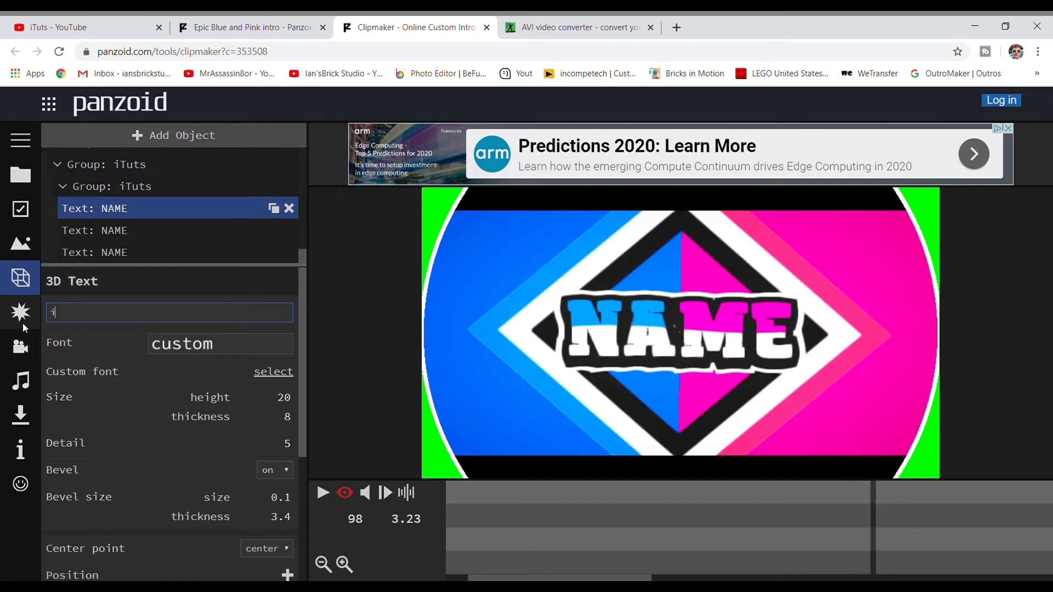
type("Tuts")
key("Return")
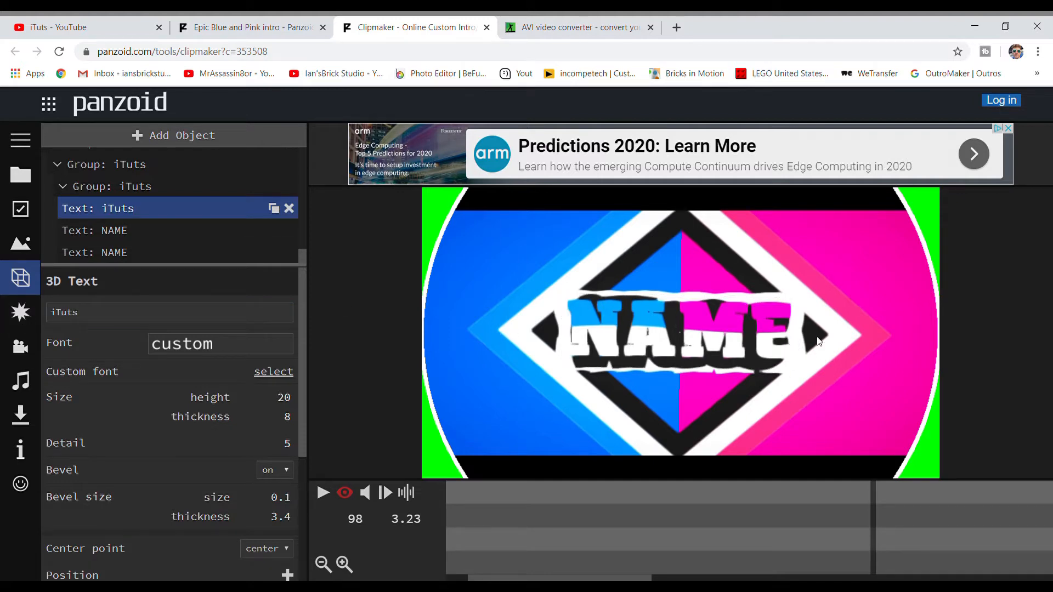
- Replace the wording of the second NAME 3D text object with iTuts
left_click(135, 238)
left_click(124, 315)
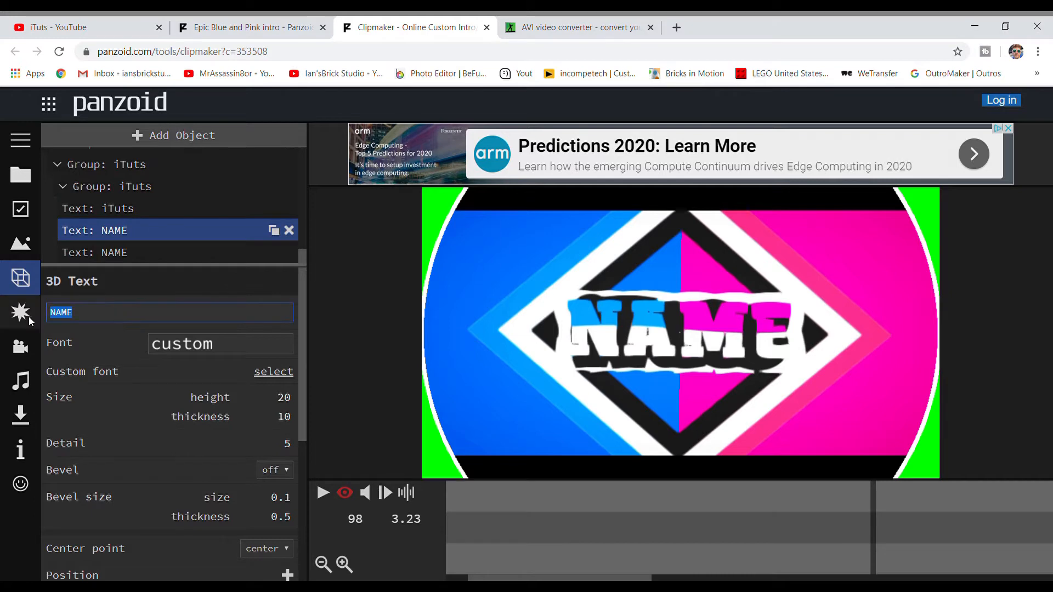
key("BackSpace")
type("iTuts")
key("Return")
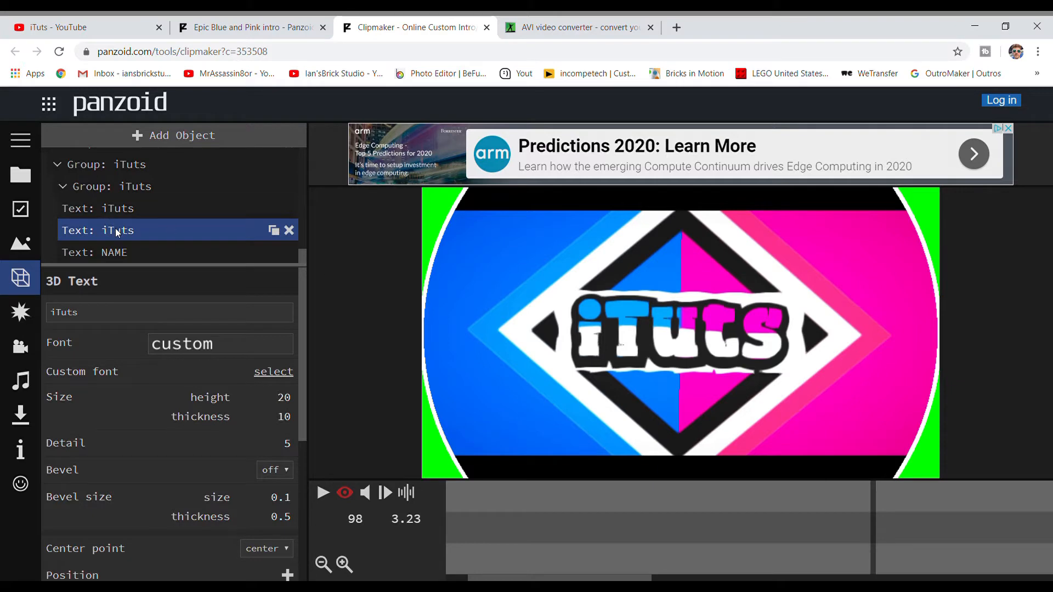
- Replace the wording of the third NAME 3D text object in the nested group with iTuts
left_click(123, 252)
key("Tab")
key("BackSpace")
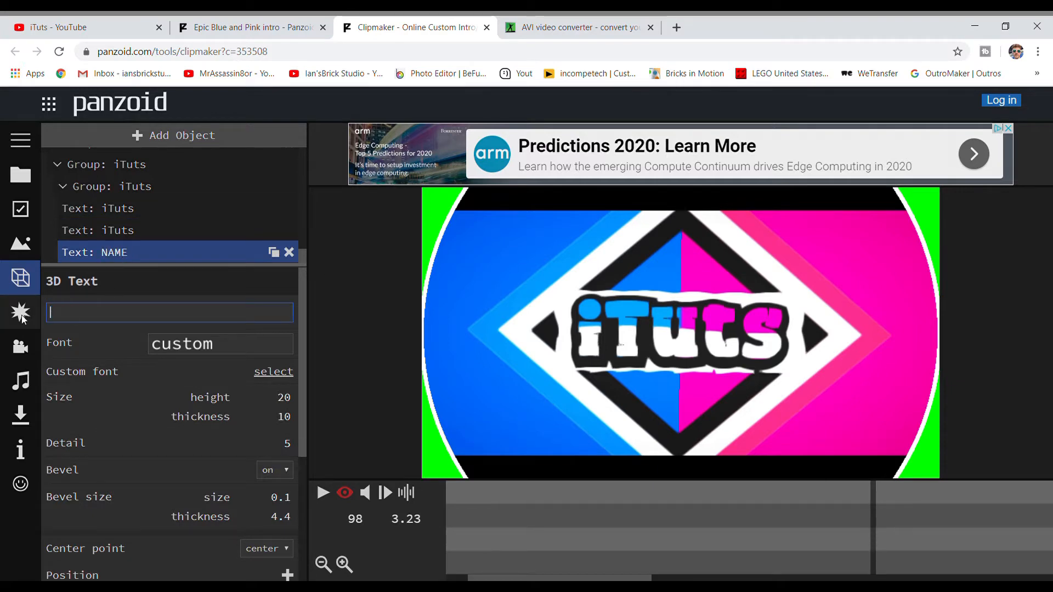
type("iTuts")
key("Return")
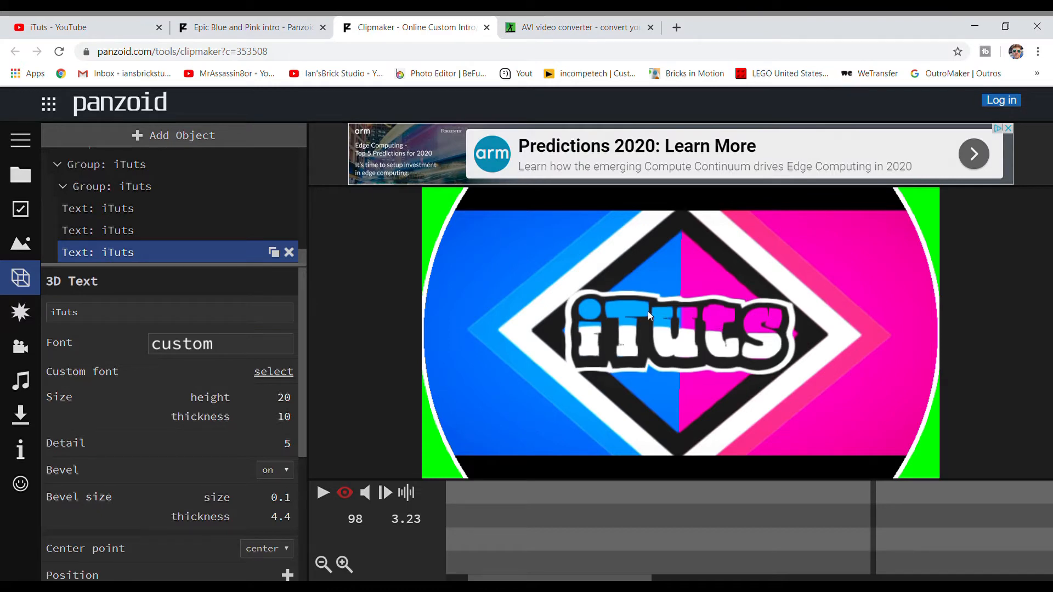
- Change the color of the third iTuts text, which forms the lettering's outer outline, to blue
scroll(135, 225, "up", 3)
scroll(136, 227, "down", 3)
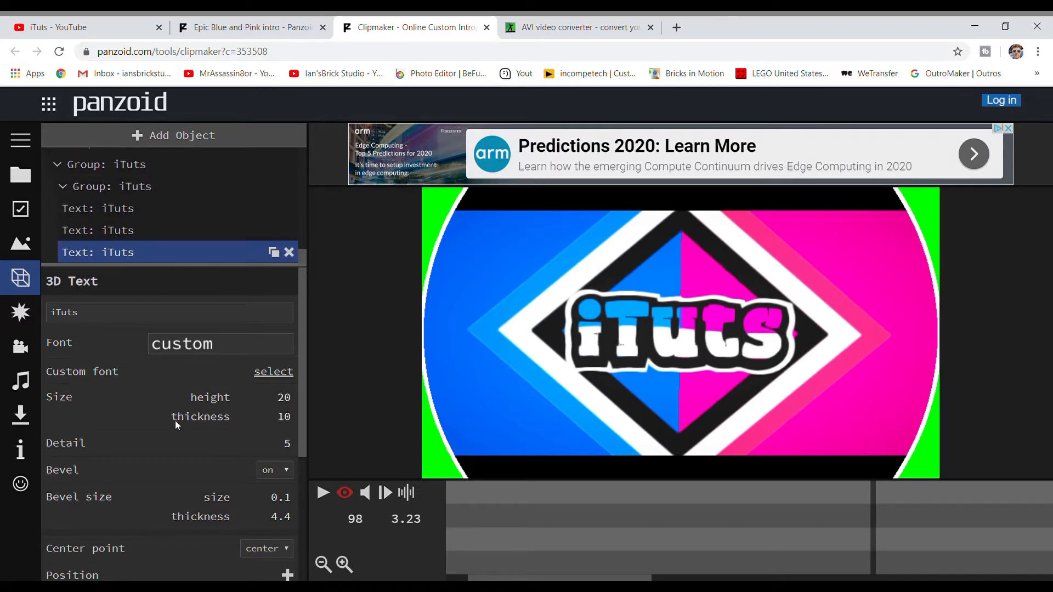
scroll(176, 420, "down", 4)
left_click(289, 570)
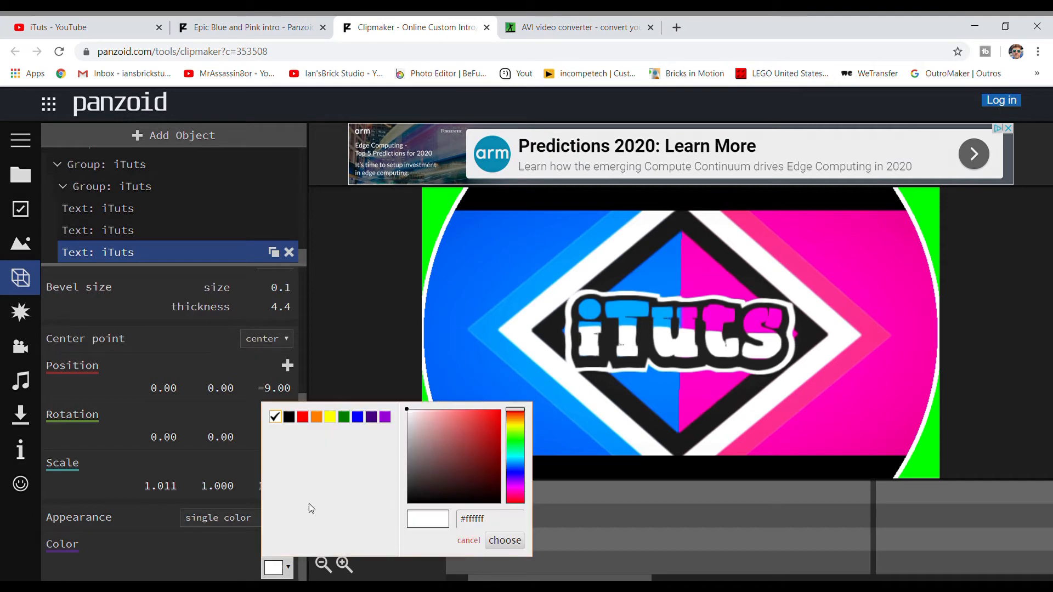
left_click(357, 418)
left_click(499, 543)
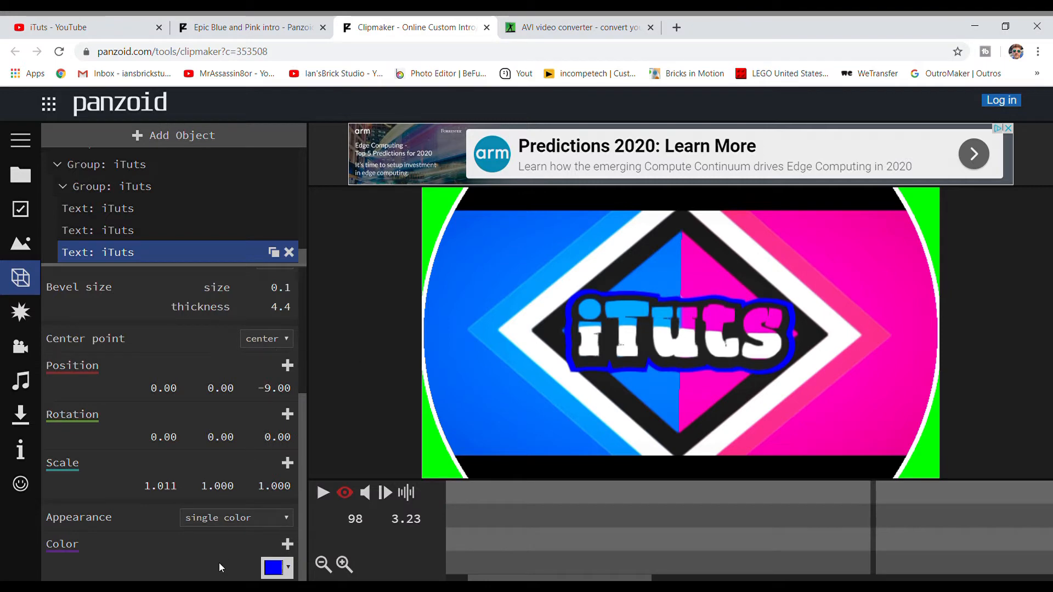
- Set the outer outline text's color back to white (#ffffff)
left_click(268, 570)
left_click(275, 417)
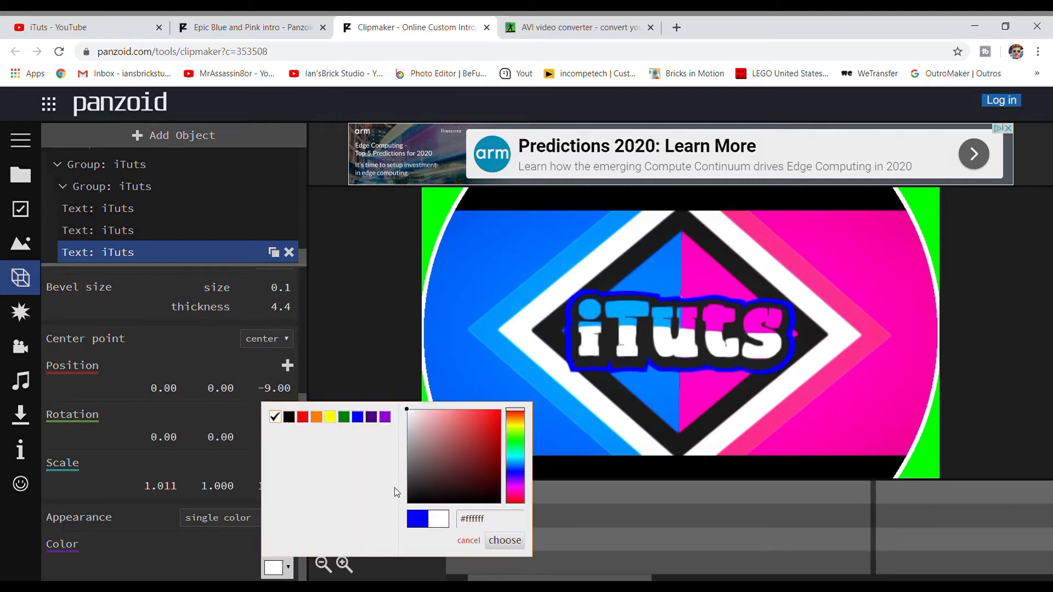
left_click(504, 542)
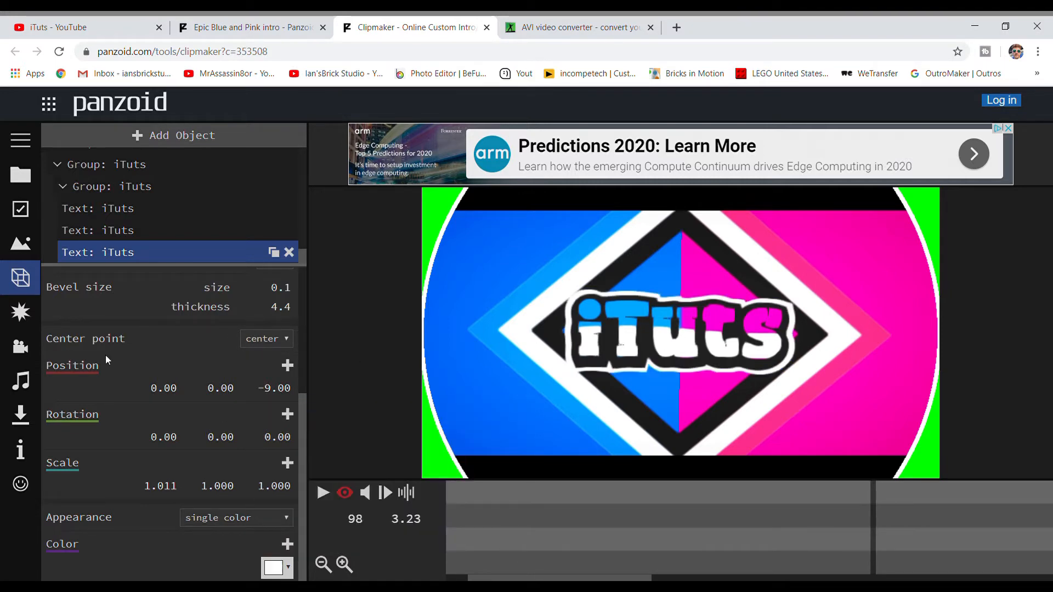
scroll(105, 354, "up", 4)
left_click(128, 231)
scroll(274, 521, "down", 5)
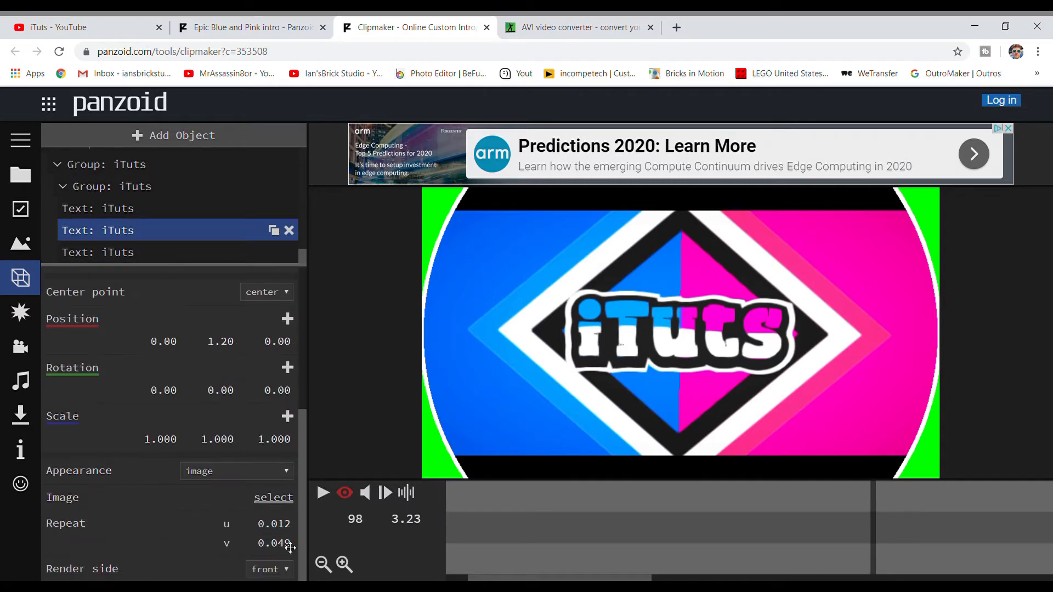
scroll(239, 497, "up", 5)
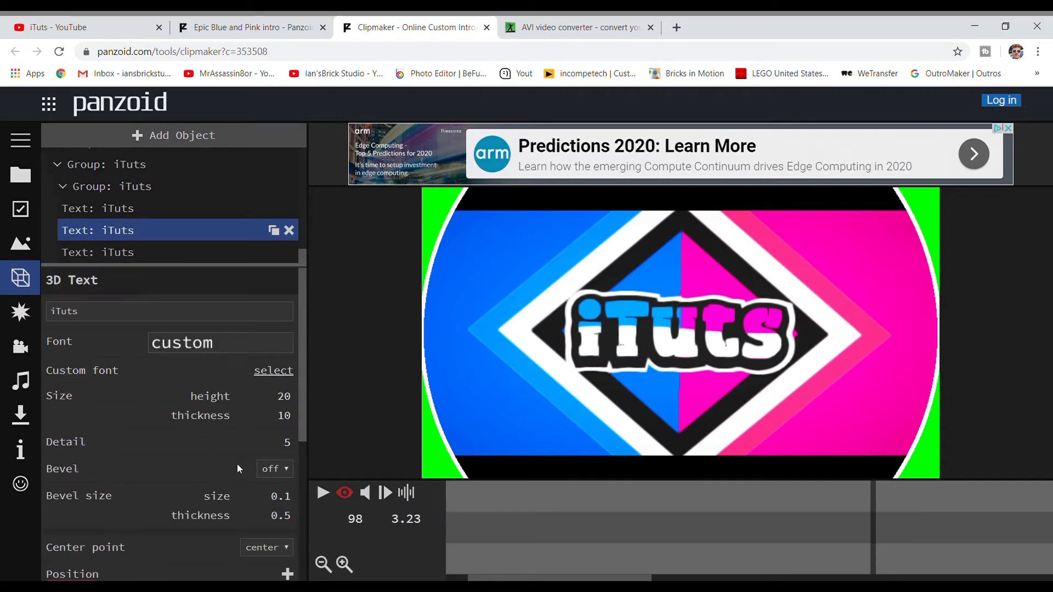
- Find the rectangle under the first ctrl group inside the donut group and set its color to yellow (#ffff00)
scroll(167, 193, "up", 3)
left_click(165, 195)
scroll(160, 197, "up", 3)
left_click(155, 202)
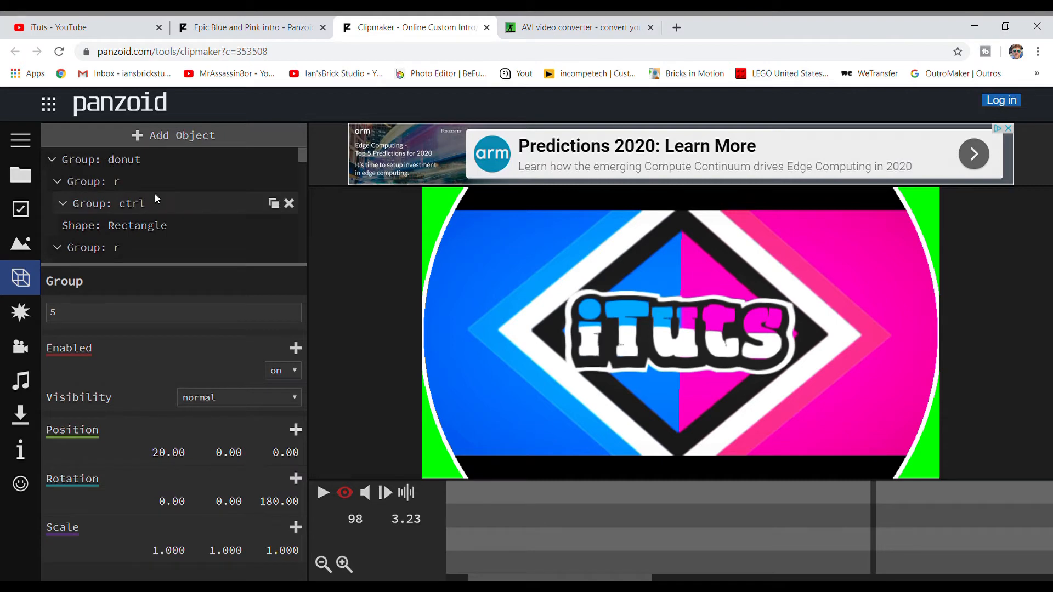
left_click(127, 230)
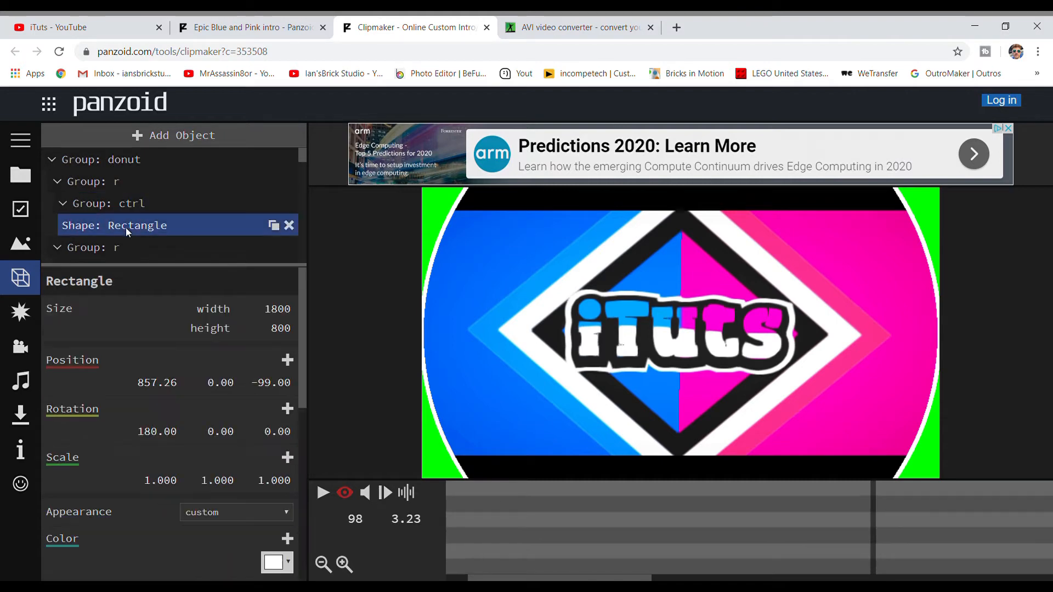
left_click(286, 562)
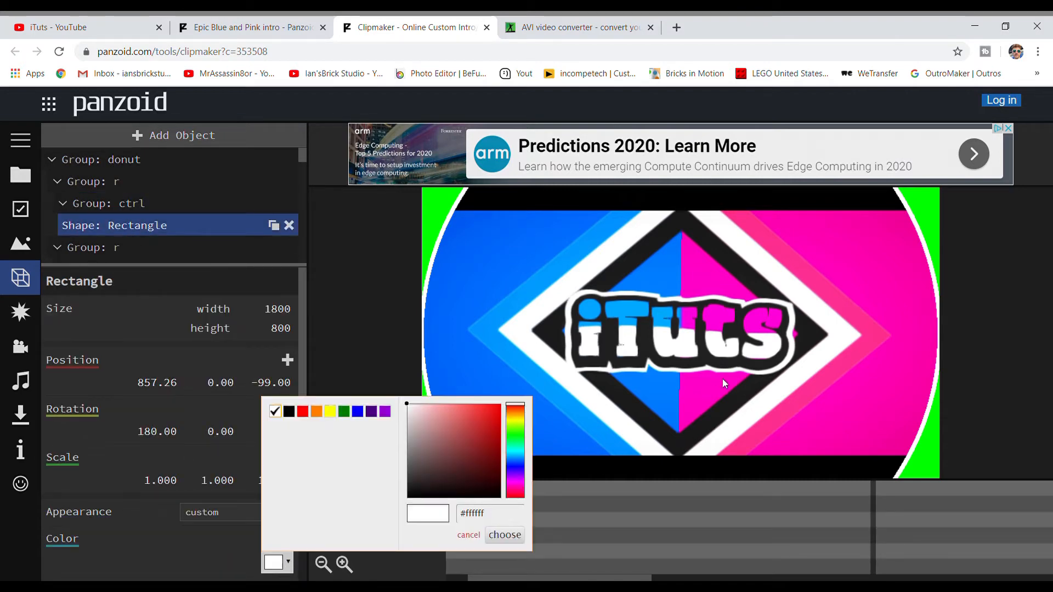
left_click(329, 411)
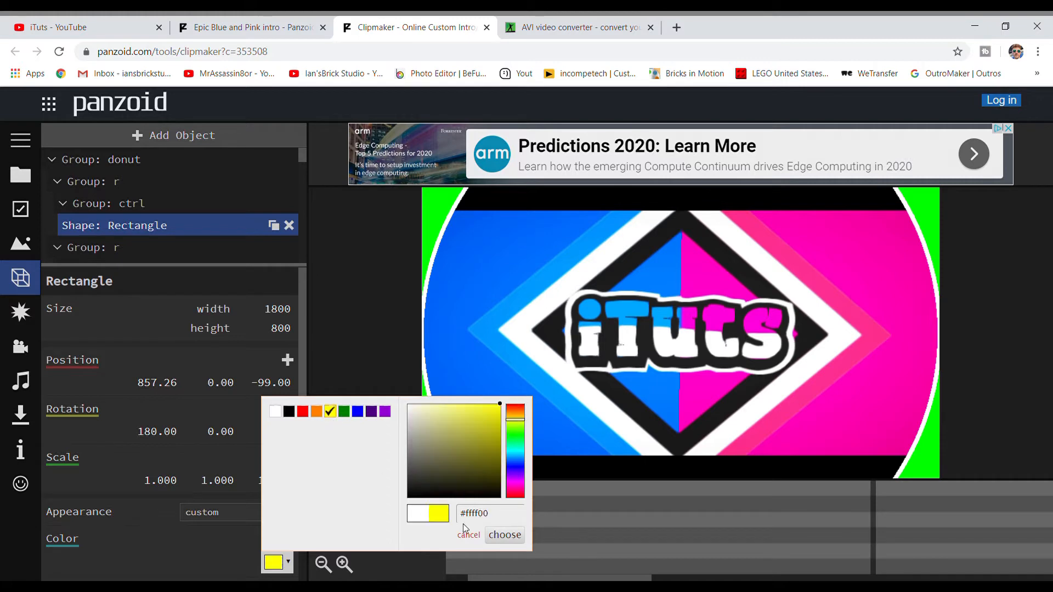
left_click(502, 534)
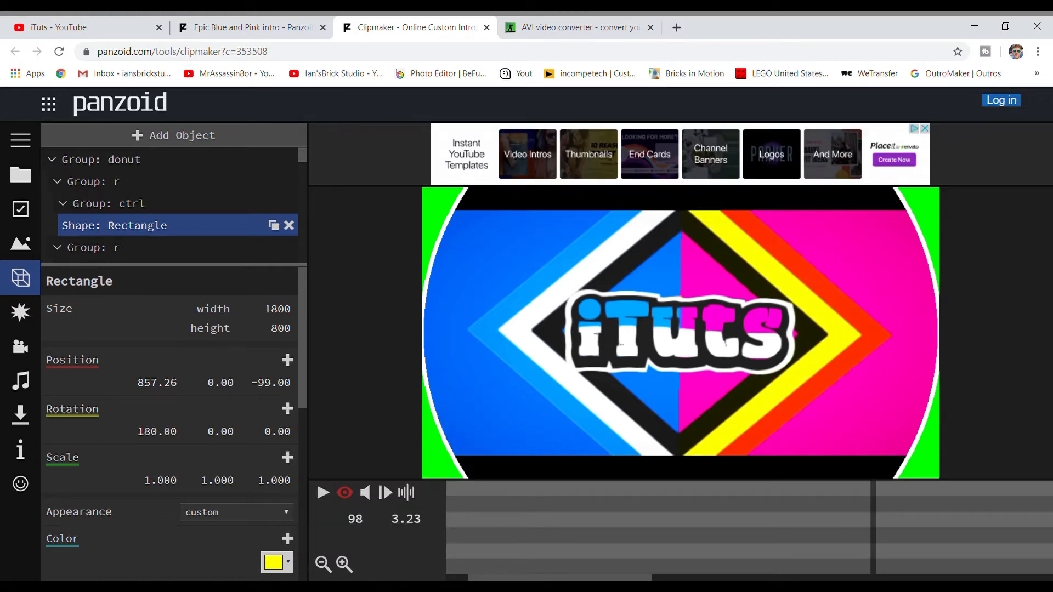
- Return the rectangle's color to white (#ffffff)
left_click(277, 563)
left_click(277, 414)
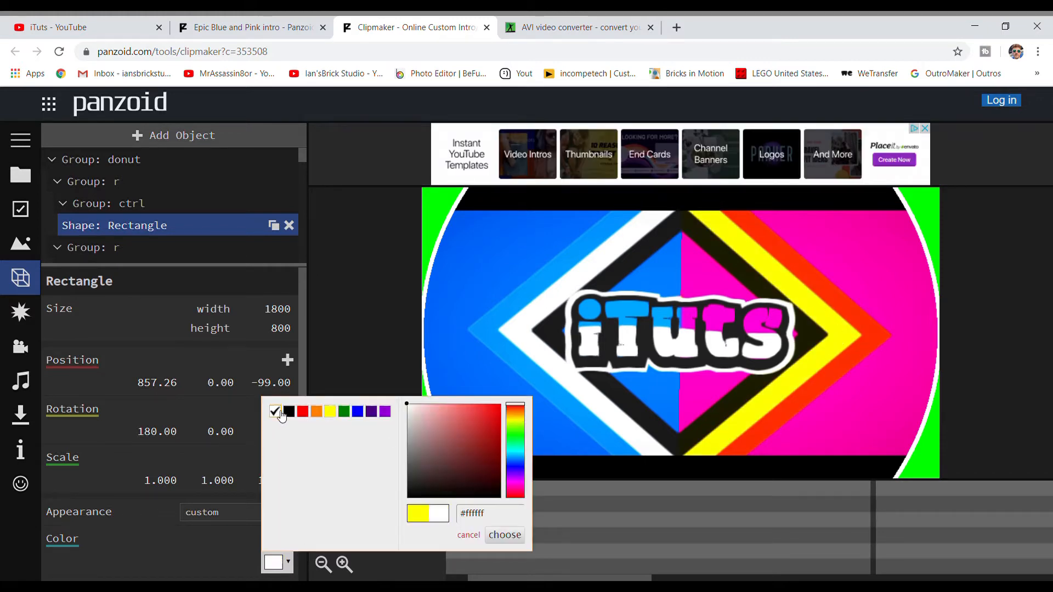
left_click(504, 535)
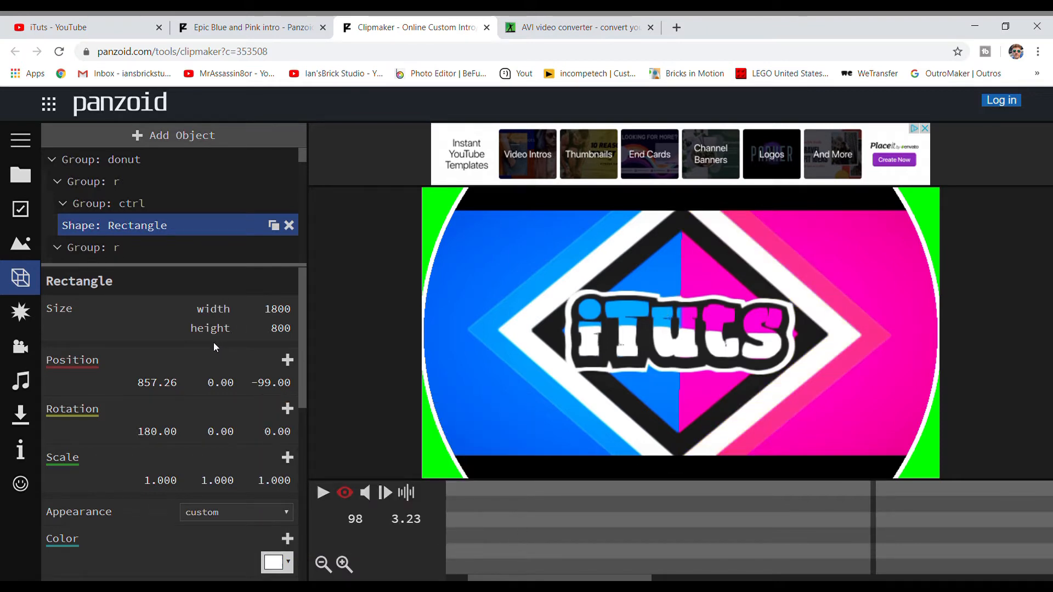
- Rewind the timeline to frame 1, play the intro to preview it, and pause the playback
scroll(186, 183, "down", 5)
scroll(193, 185, "up", 5)
left_click_drag(839, 528, 420, 557)
left_click_drag(481, 543, 376, 550)
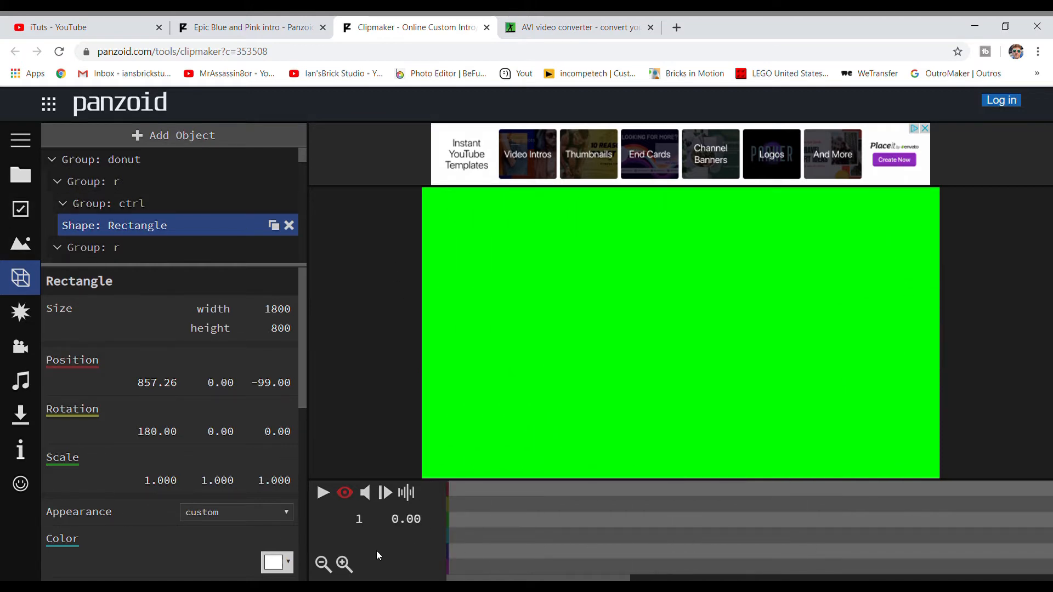
left_click(324, 493)
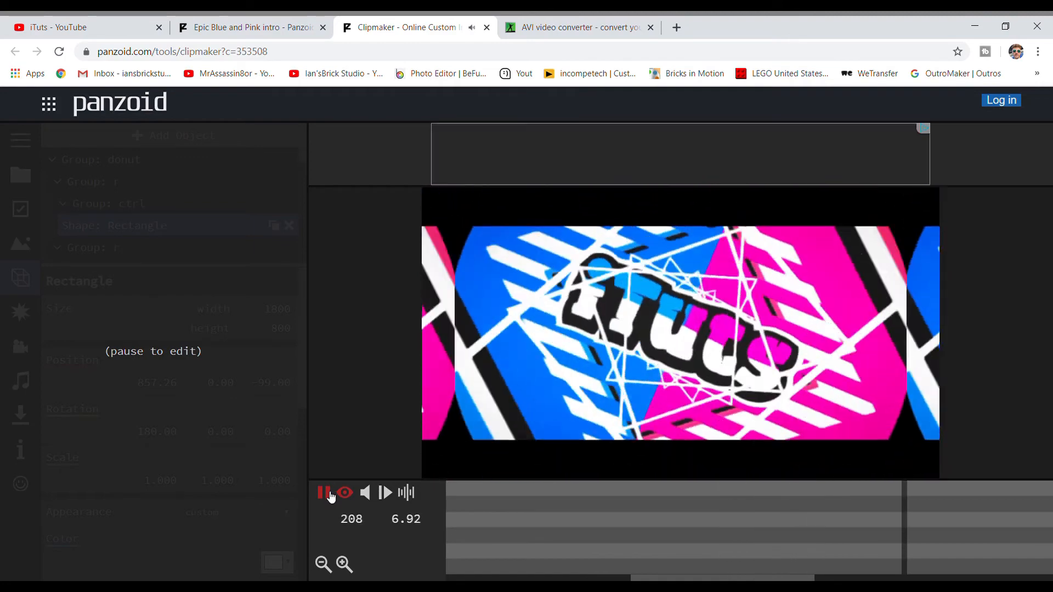
left_click(325, 493)
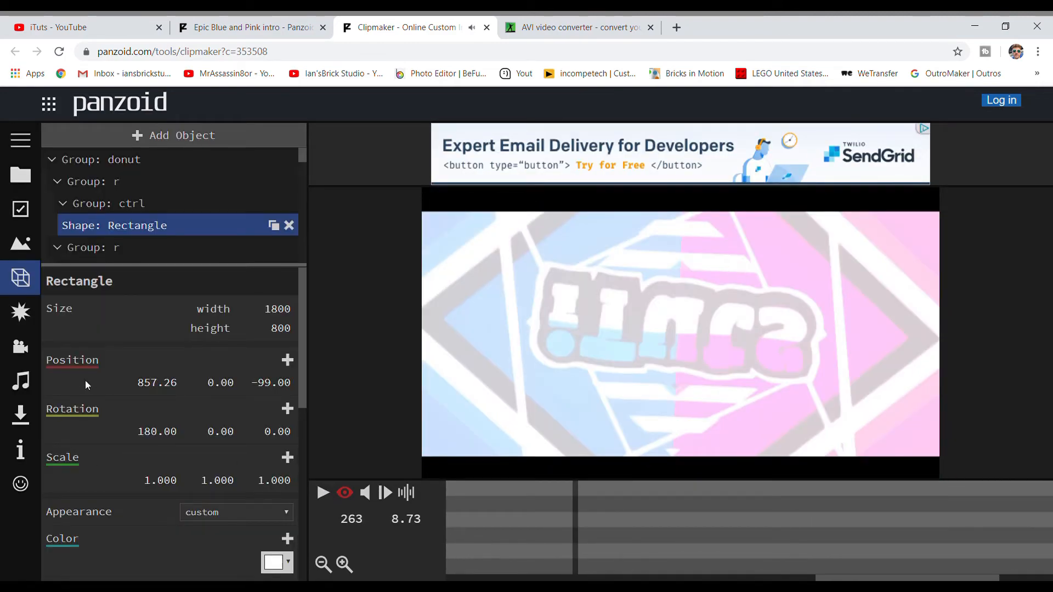
- Render the intro in good quality mode with the .mkv (vp8/opus) format and download the finished video
left_click(21, 417)
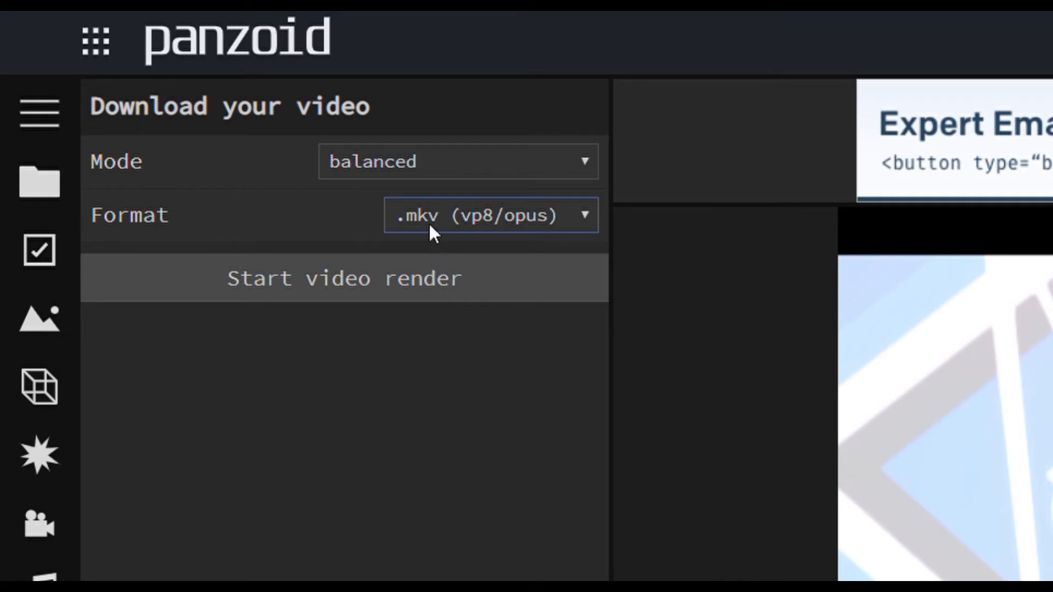
left_click(404, 173)
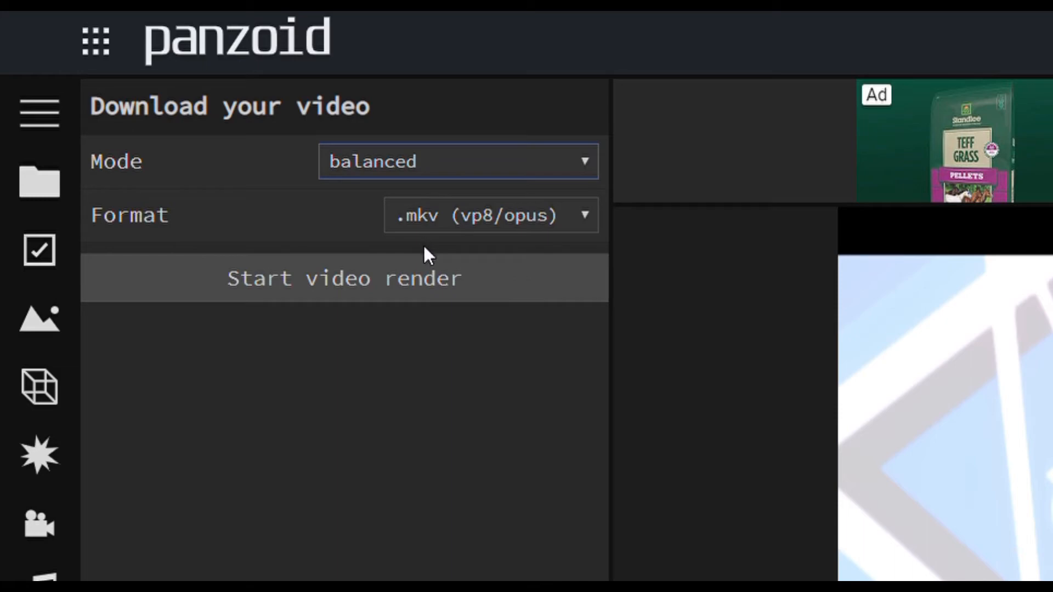
key("Down")
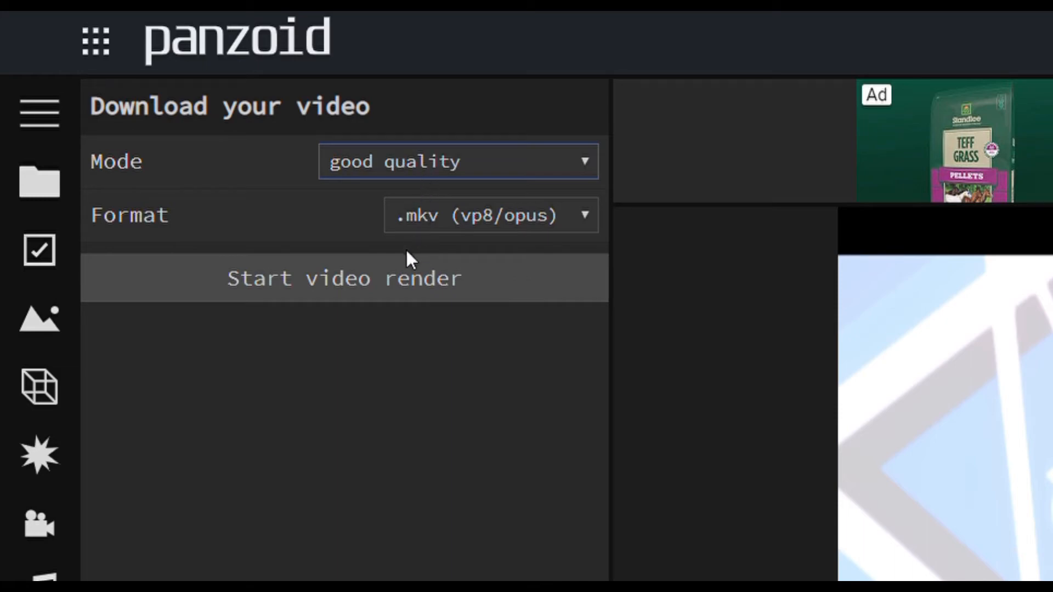
left_click(394, 282)
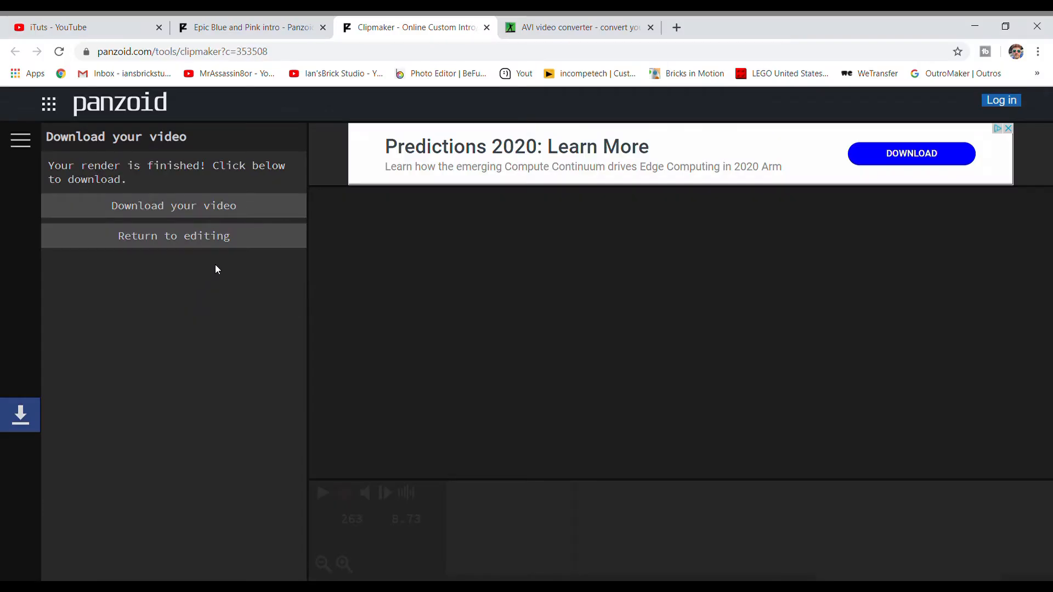
left_click(194, 213)
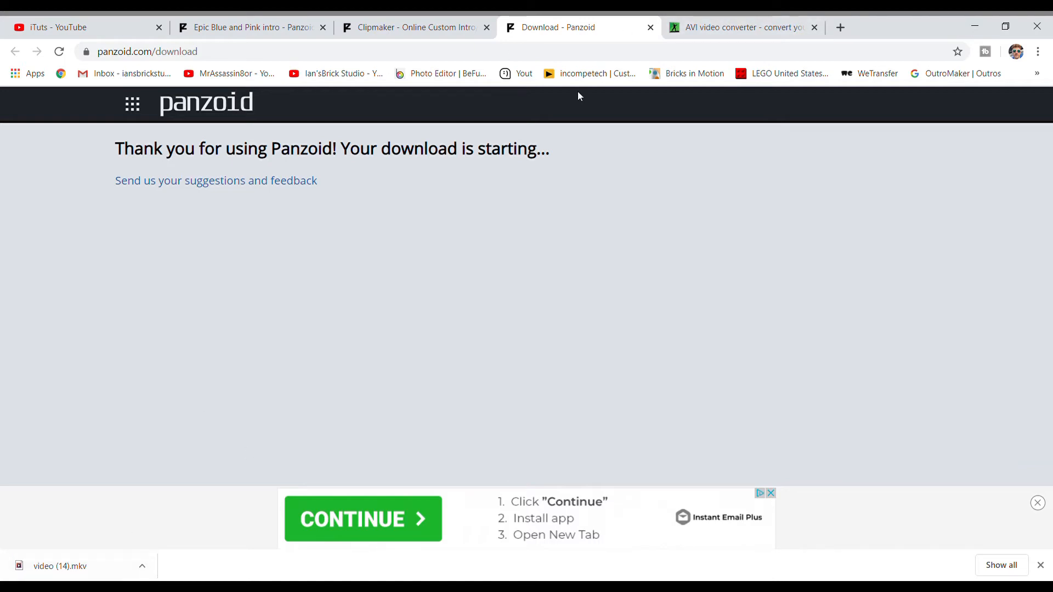
- Switch to the online-convert AVI video converter page at video.online-convert.com/convert-to-avi and look over its upload area and address
left_click(731, 22)
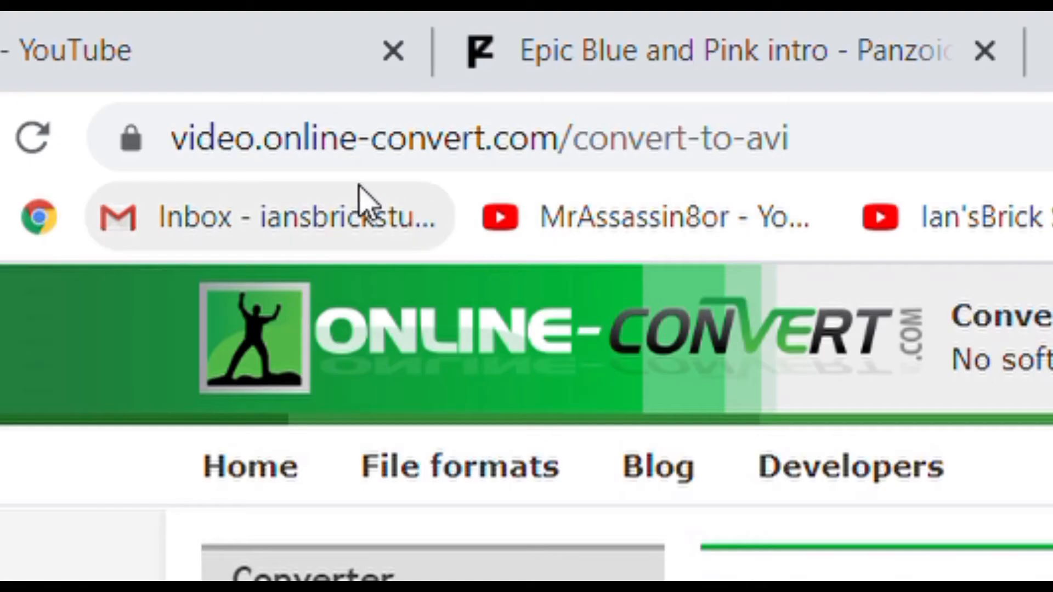
scroll(431, 465, "down", 1)
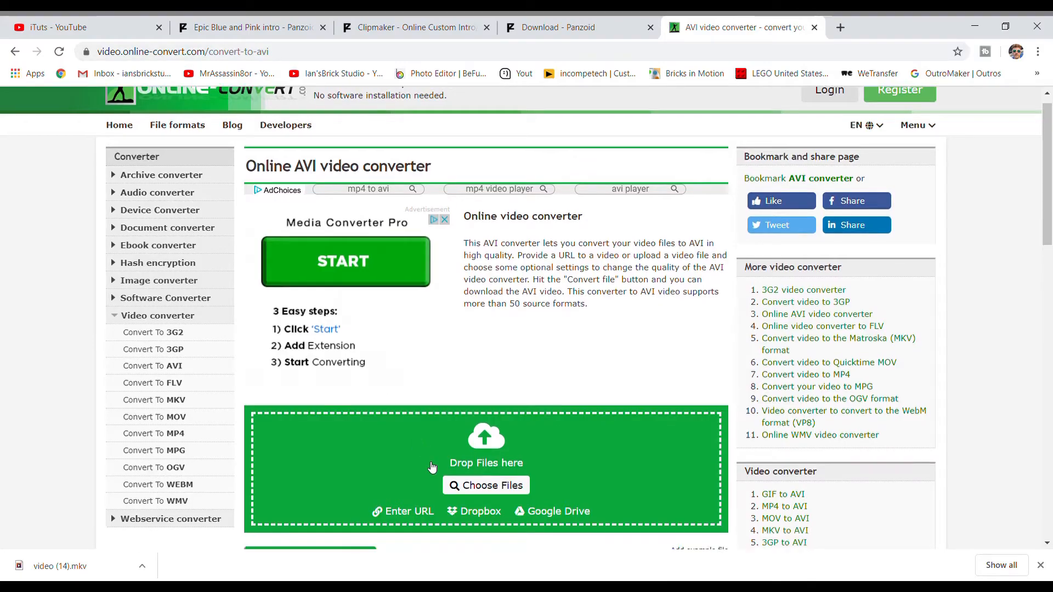
scroll(432, 467, "down", 3)
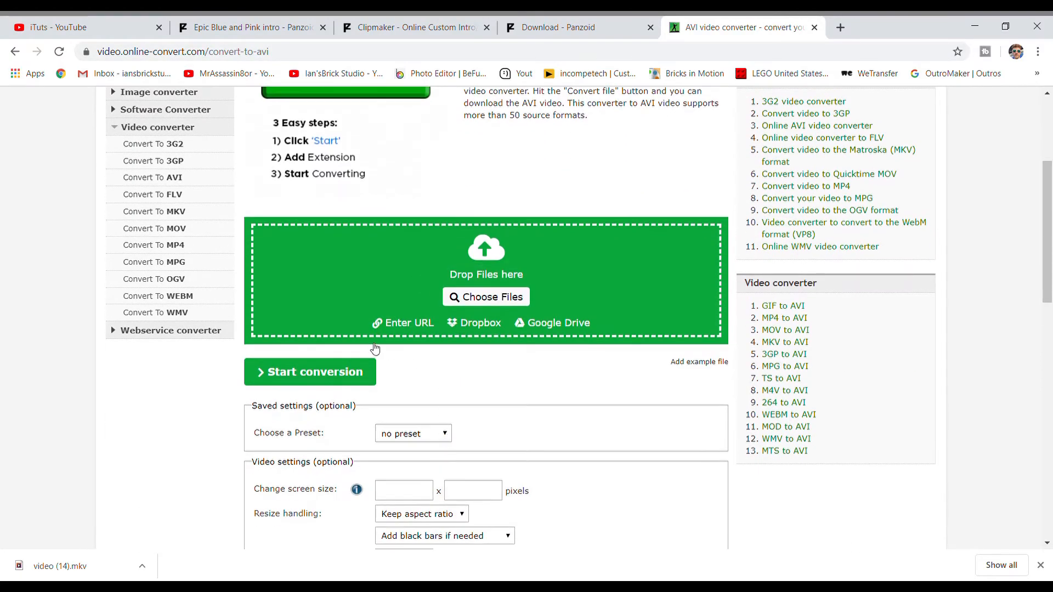
scroll(439, 387, "up", 4)
mouse_move(299, 55)
left_mouse_down()
mouse_move(104, 63)
mouse_move(291, 55)
left_mouse_up()
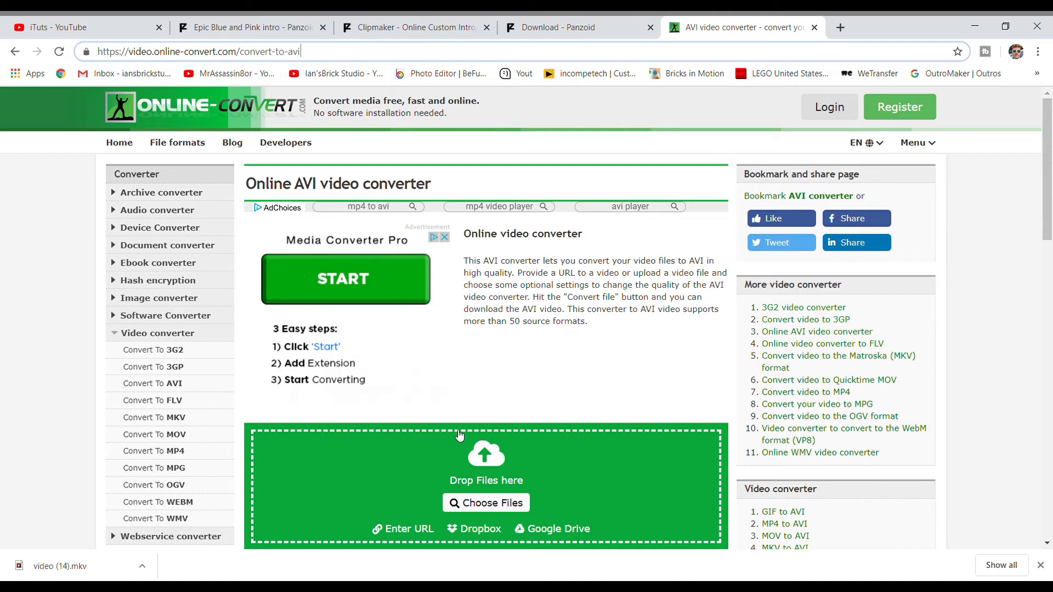
- Add the downloaded video (14).mkv to the converter and run its conversion to AVI
scroll(469, 430, "down", 3)
scroll(482, 427, "up", 1)
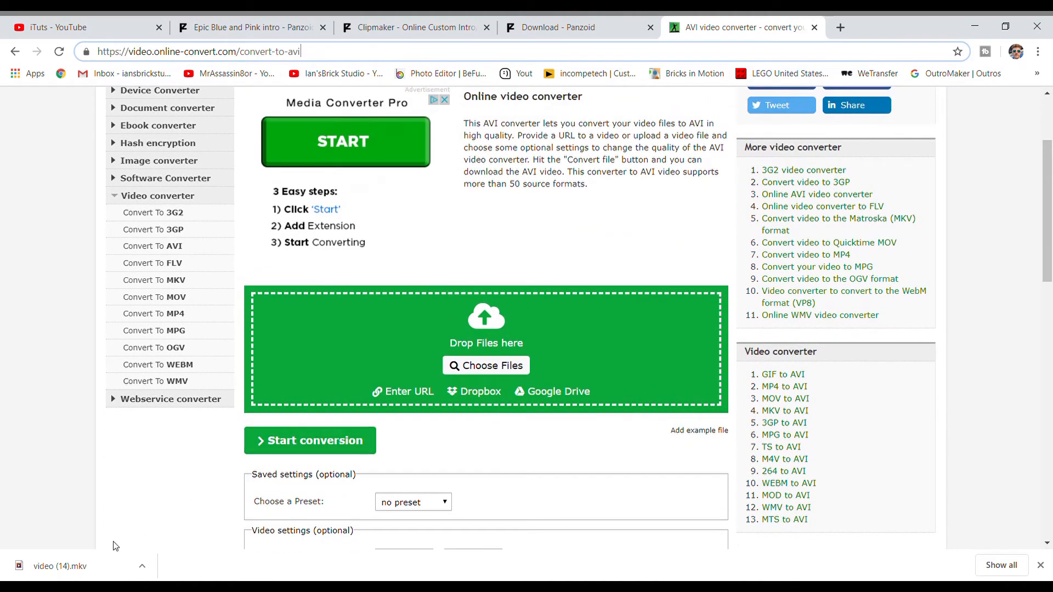
mouse_move(61, 570)
left_mouse_down()
mouse_move(102, 564)
mouse_move(452, 368)
mouse_move(488, 328)
mouse_move(486, 348)
left_mouse_up()
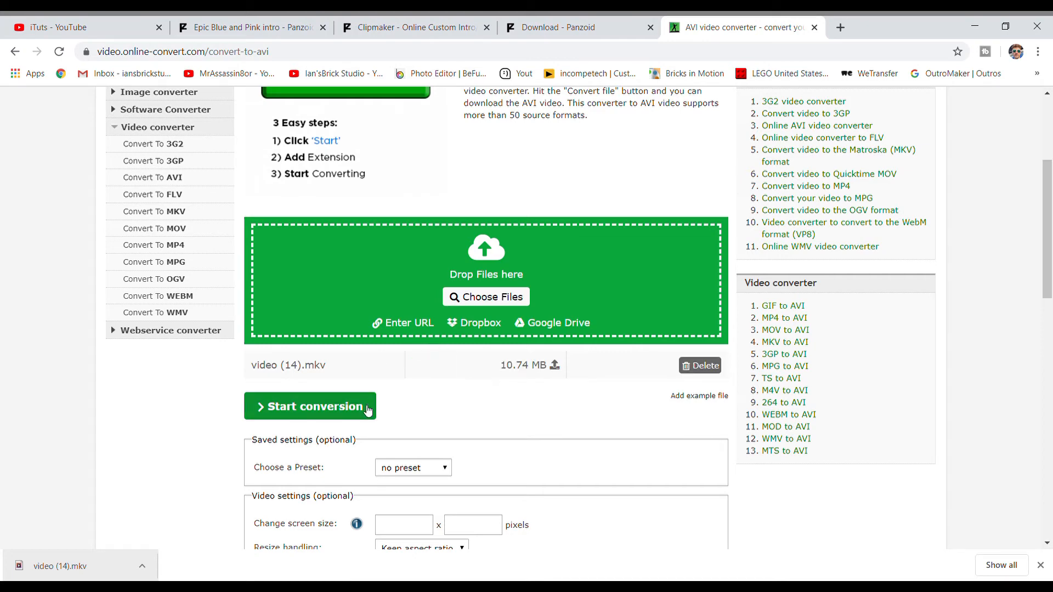
left_click(273, 417)
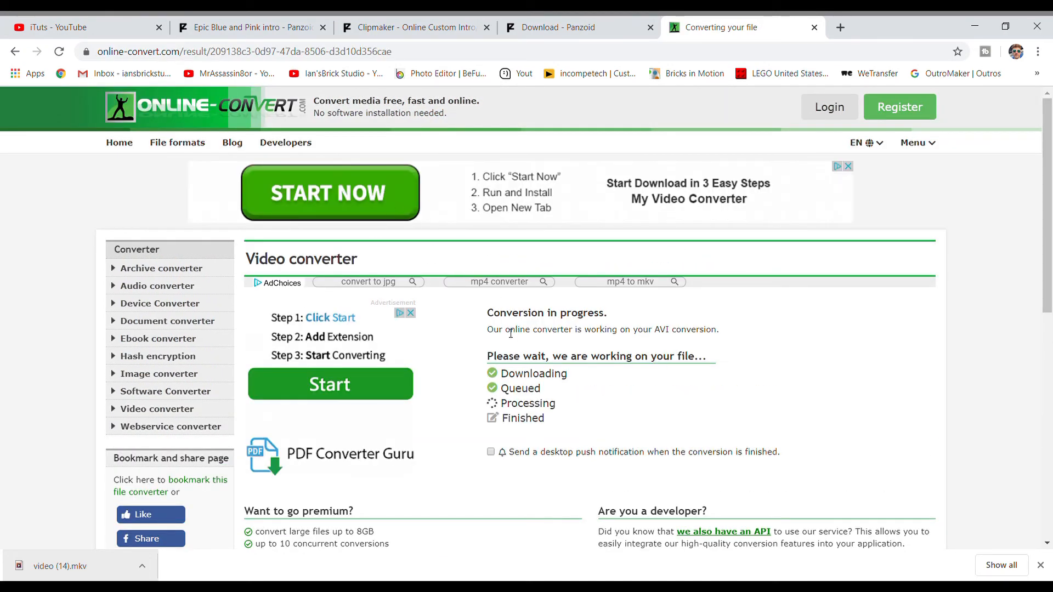
scroll(513, 329, "down", 1)
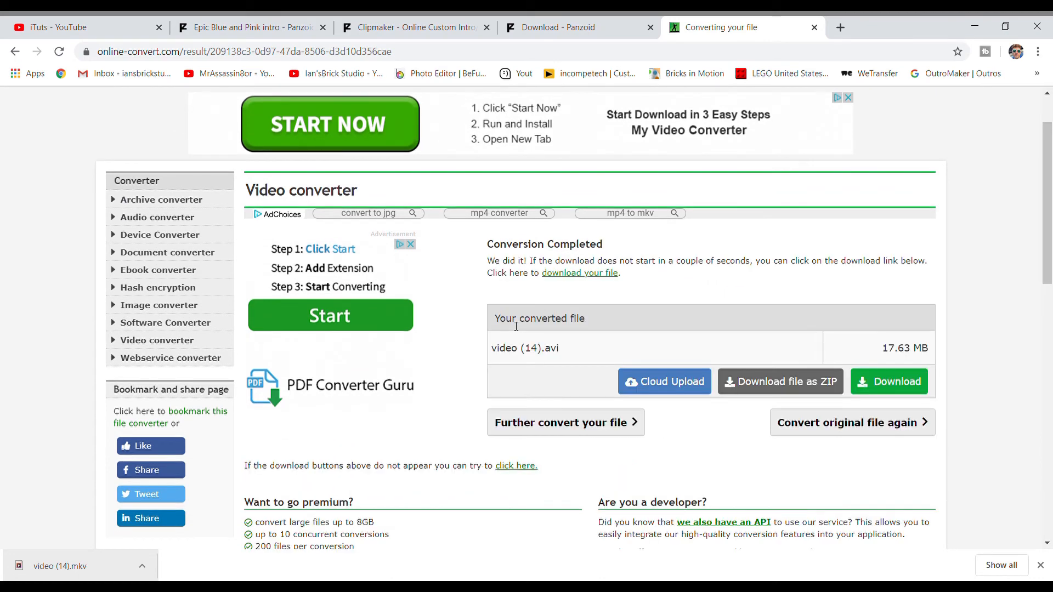